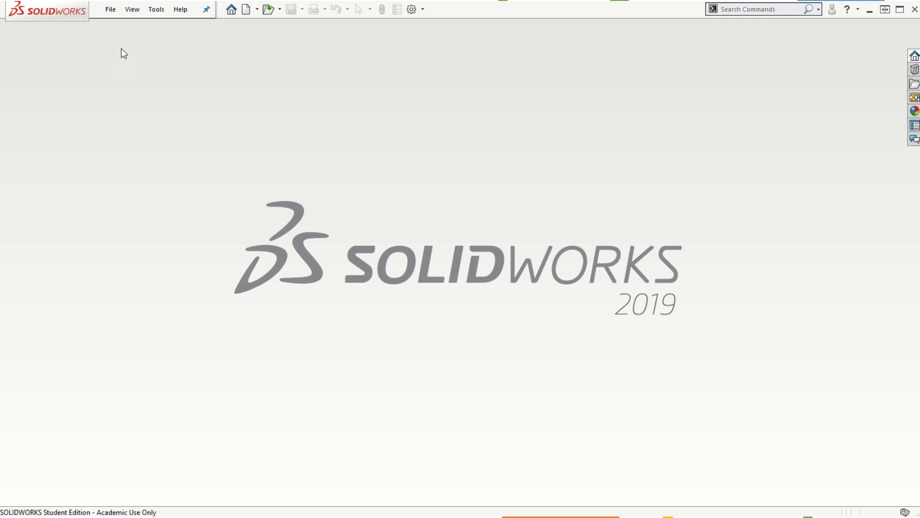
# Step: Create a new part document and start a sketch on the Front Plane
pyautogui.click(109, 10)
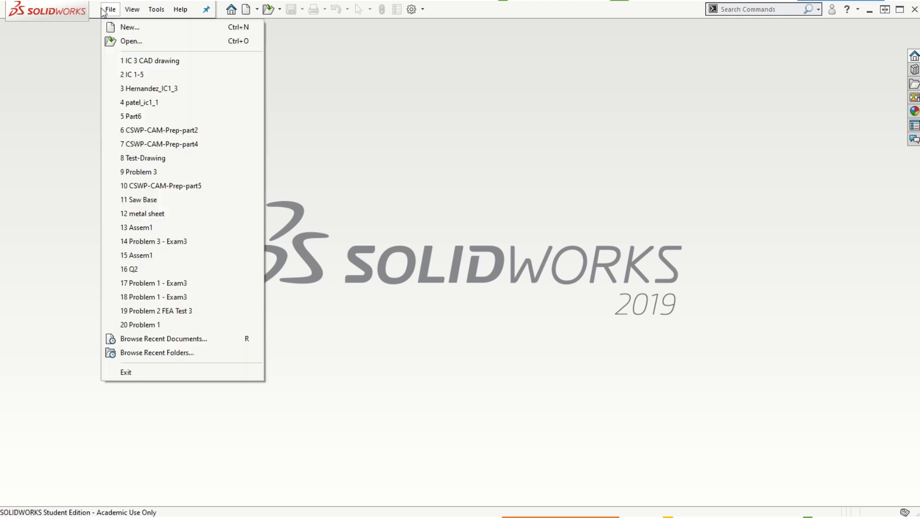
pyautogui.click(127, 25)
pyautogui.click(531, 423)
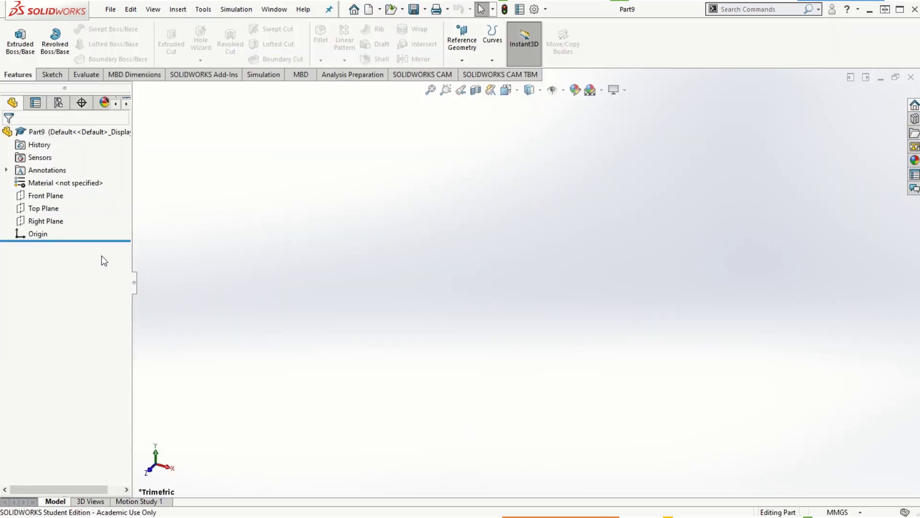
pyautogui.click(45, 195)
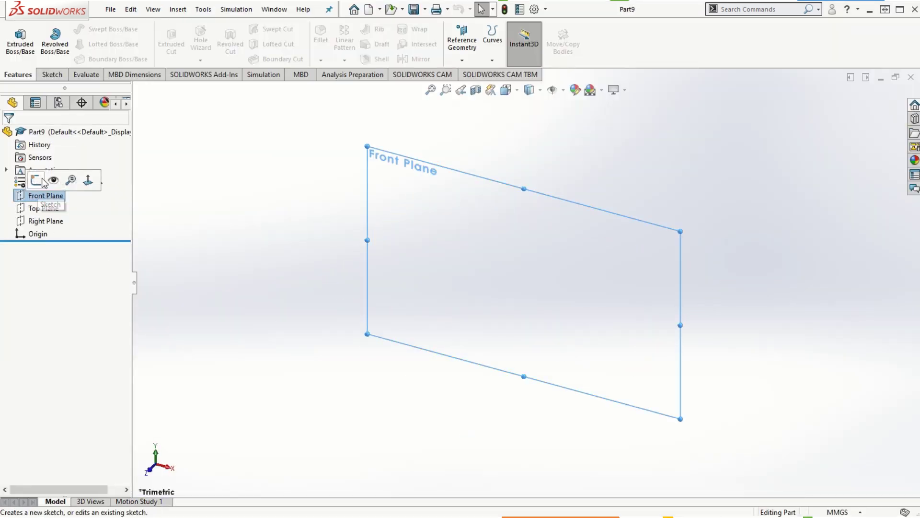
pyautogui.click(37, 180)
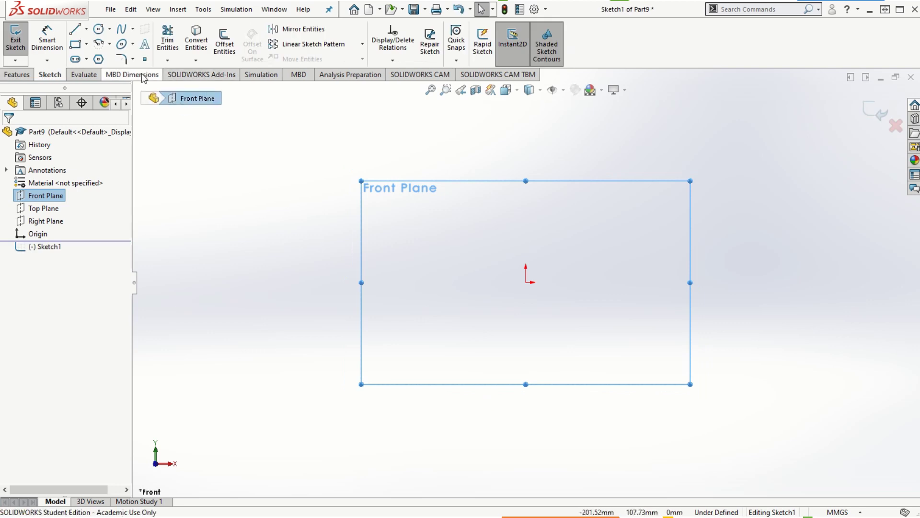
# Step: Sketch a closed L-shaped line profile with its outer corner at the origin, about 119 mm wide and 96 mm tall
pyautogui.click(76, 29)
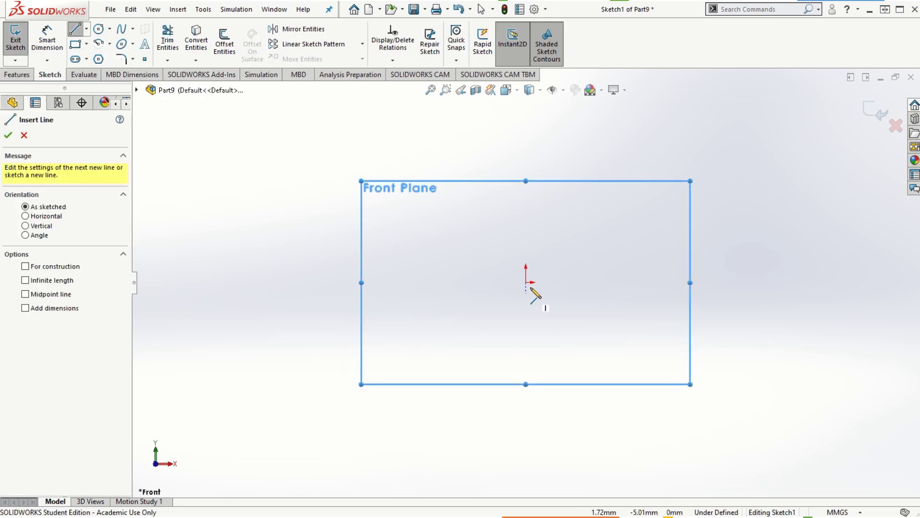
pyautogui.click(527, 283)
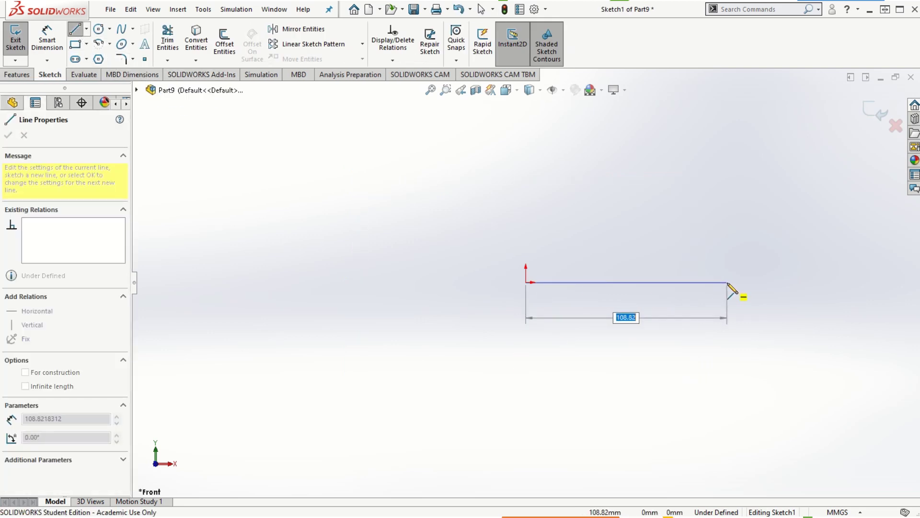
pyautogui.click(746, 282)
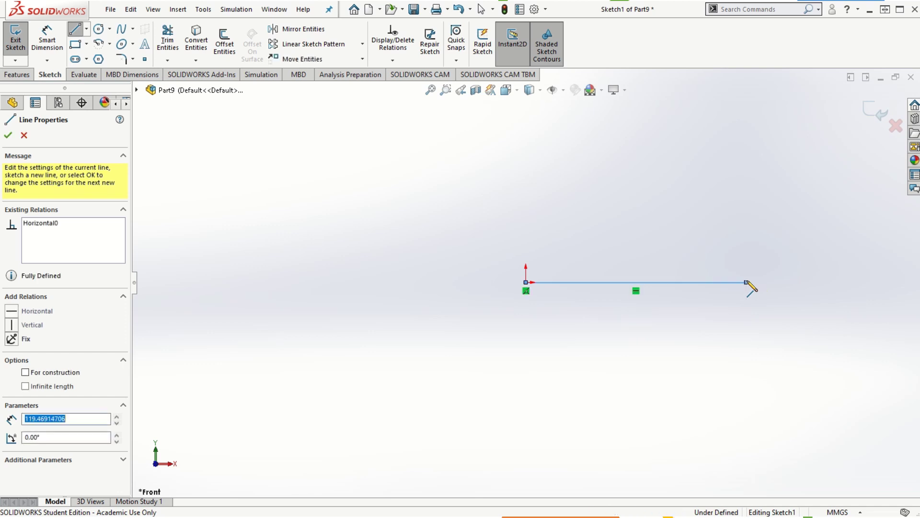
pyautogui.click(568, 242)
pyautogui.click(568, 105)
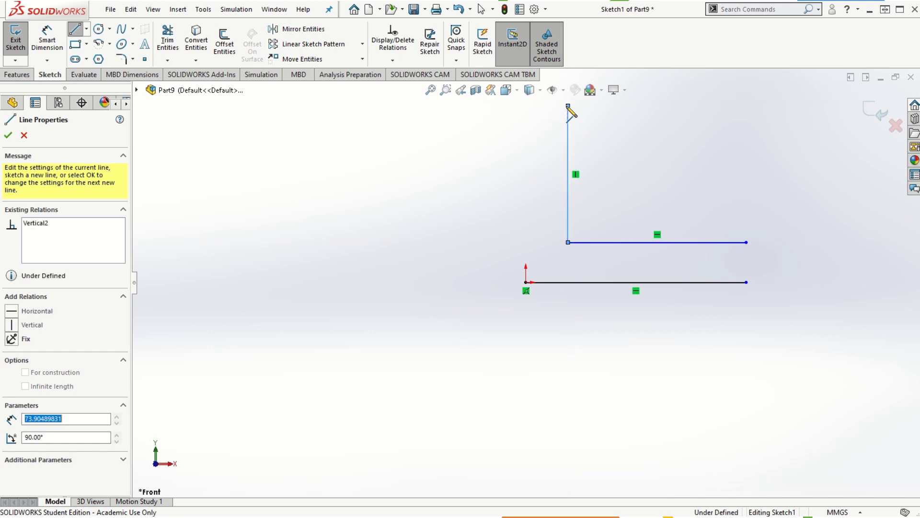
pyautogui.click(525, 106)
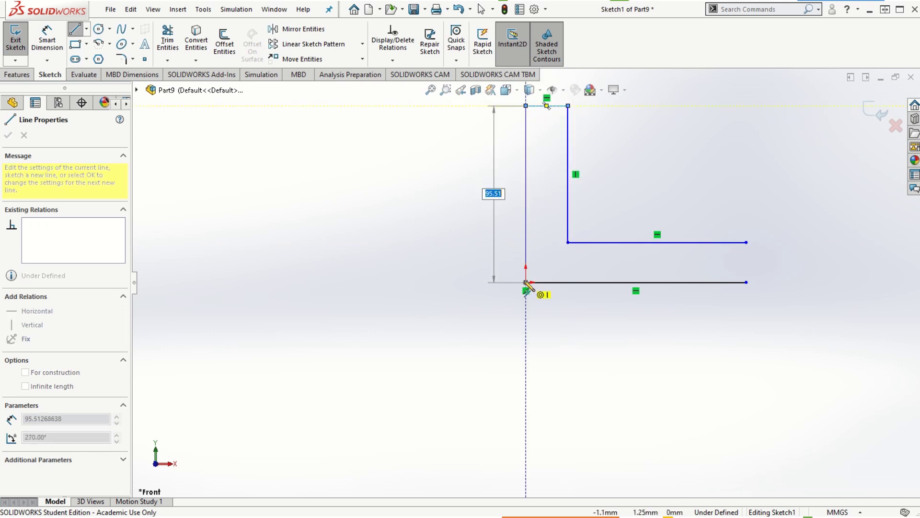
pyautogui.click(526, 282)
pyautogui.click(746, 242)
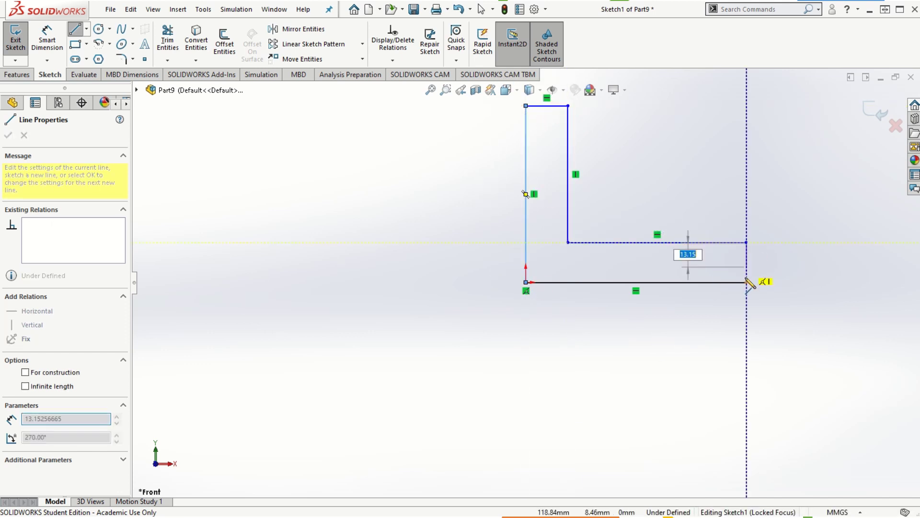
pyautogui.click(746, 281)
pyautogui.press('Escape')
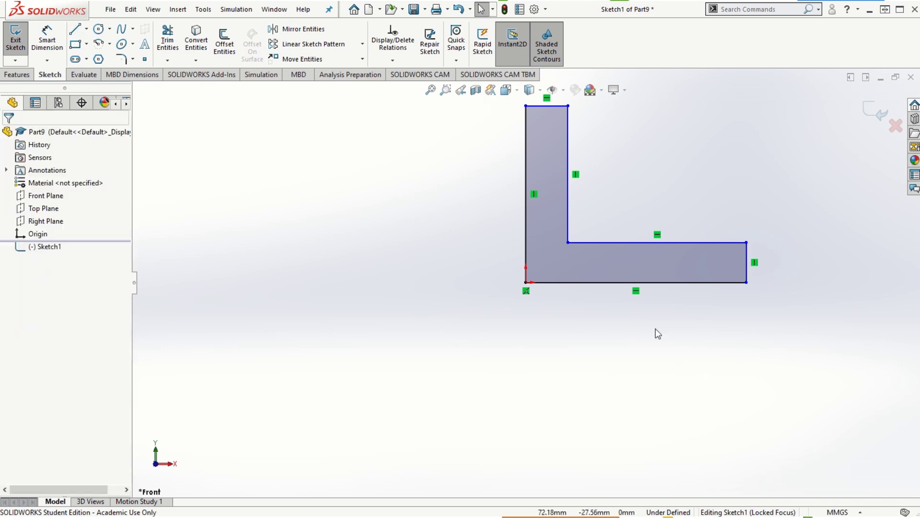
# Step: Make the two outer legs of the L profile equal in length, and its two short end edges equal
pyautogui.click(525, 246)
pyautogui.keyDown('ctrl'); pyautogui.click(588, 283); pyautogui.keyUp('ctrl')
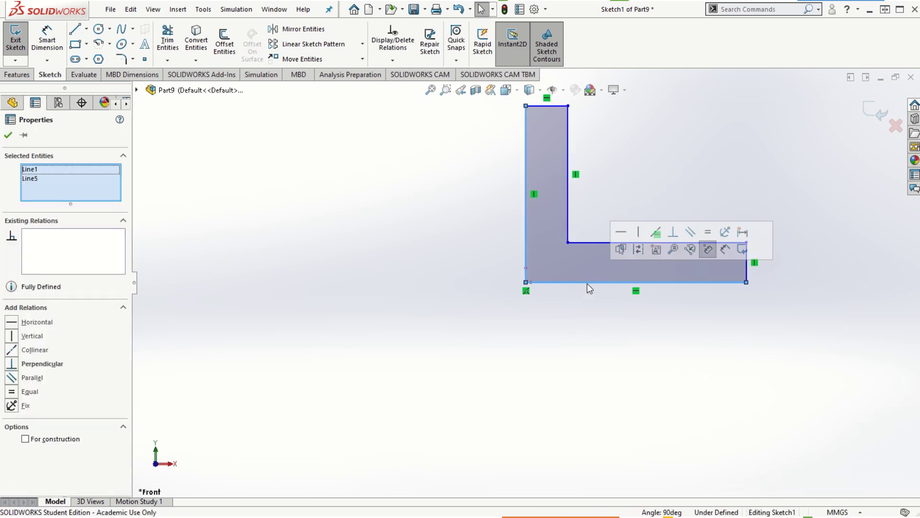
pyautogui.click(709, 233)
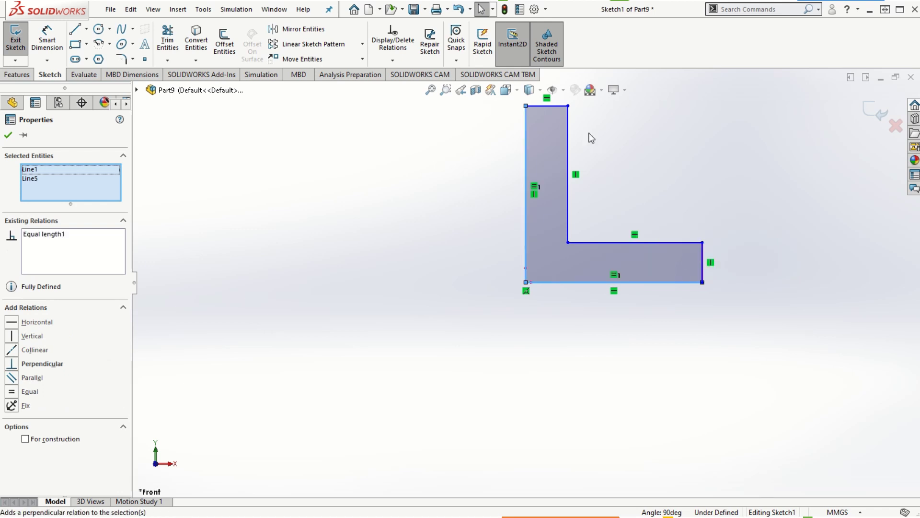
pyautogui.click(551, 106)
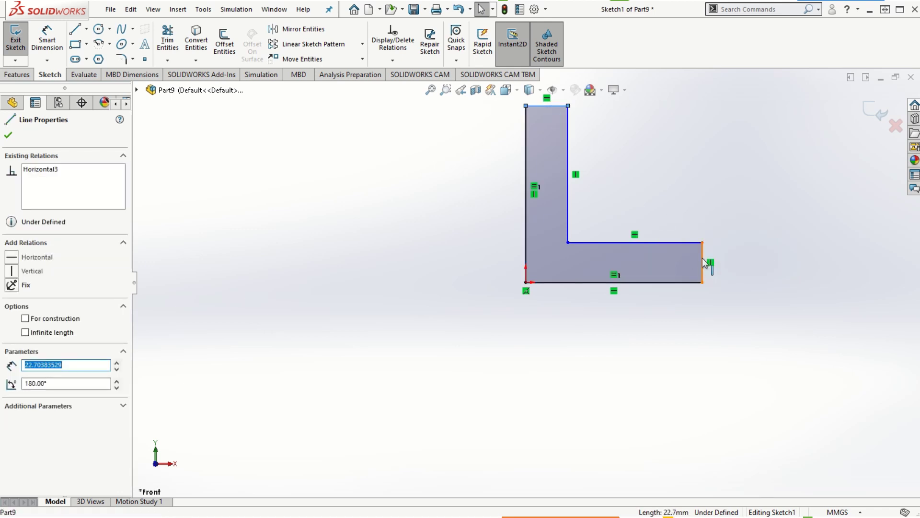
pyautogui.keyDown('ctrl'); pyautogui.click(702, 258); pyautogui.keyUp('ctrl')
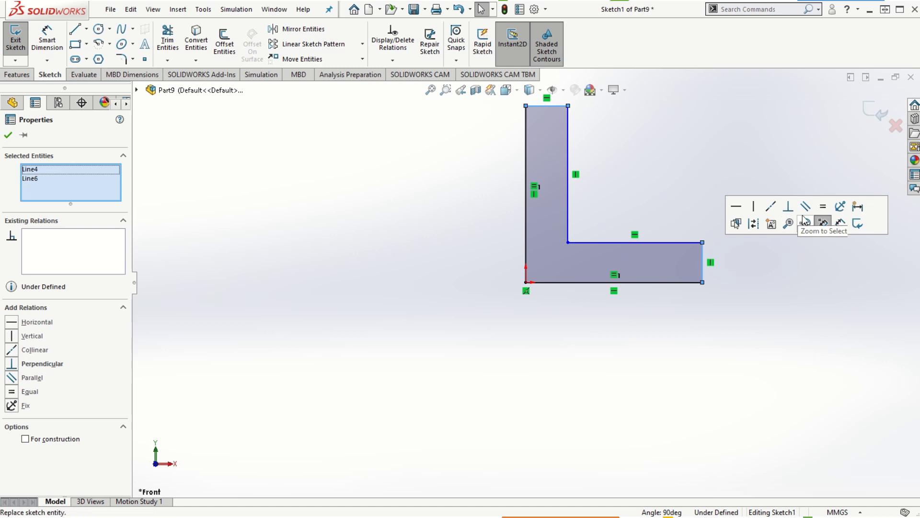
pyautogui.click(827, 211)
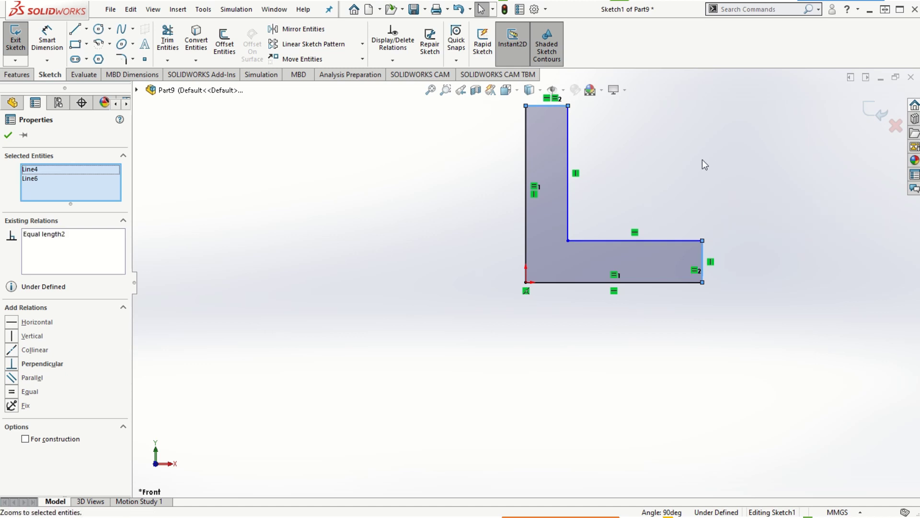
# Step: Dimension the short vertical end edge of the L's horizontal leg to 25 mm
pyautogui.keyDown('ctrl'); pyautogui.moveTo(684, 148); pyautogui.dragTo(621, 205, button='middle'); pyautogui.keyUp('ctrl')
pyautogui.scroll(-1, 563, 211)
pyautogui.click(47, 40)
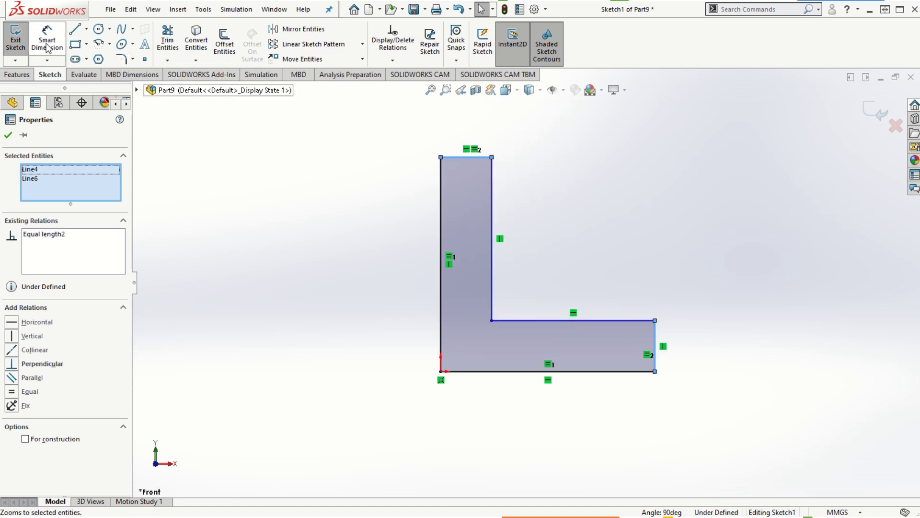
pyautogui.click(655, 345)
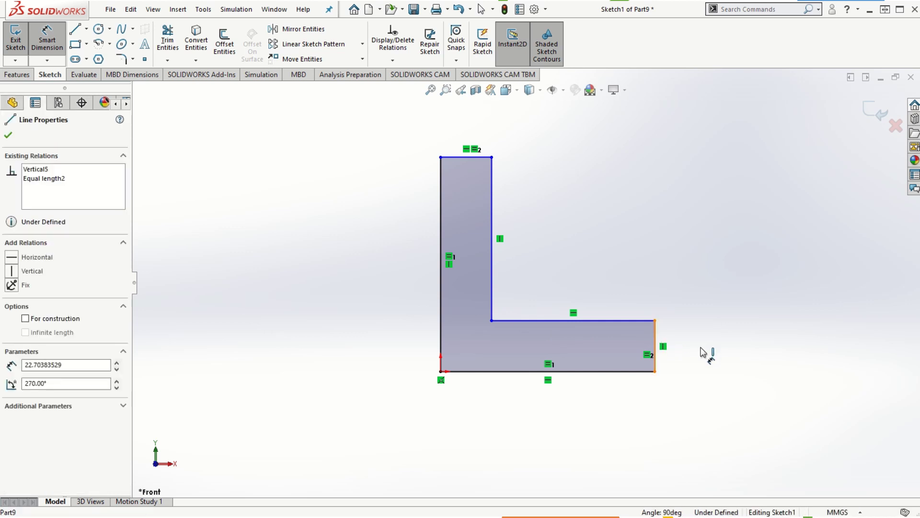
pyautogui.click(722, 341)
pyautogui.write('25')
pyautogui.press('Return')
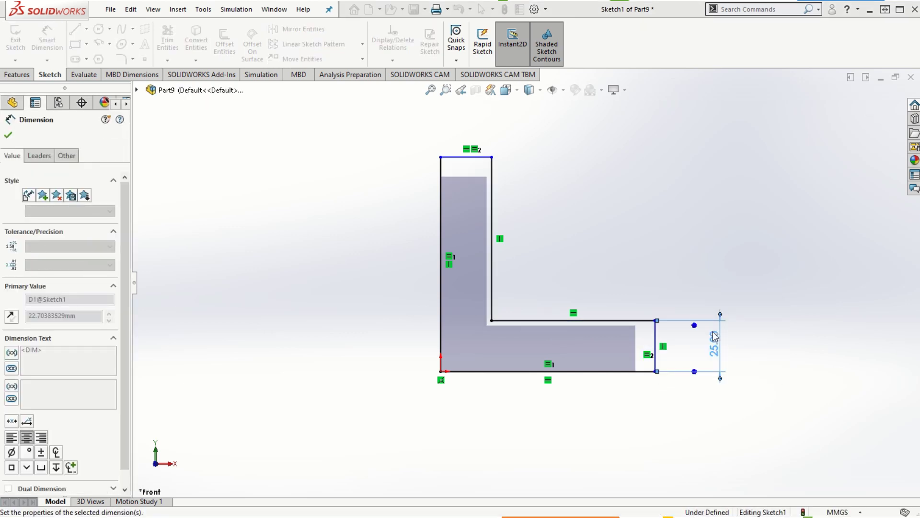
# Step: Dimension the bottom edge of the L profile to 150 mm
pyautogui.click(607, 374)
pyautogui.click(557, 418)
pyautogui.click(556, 417)
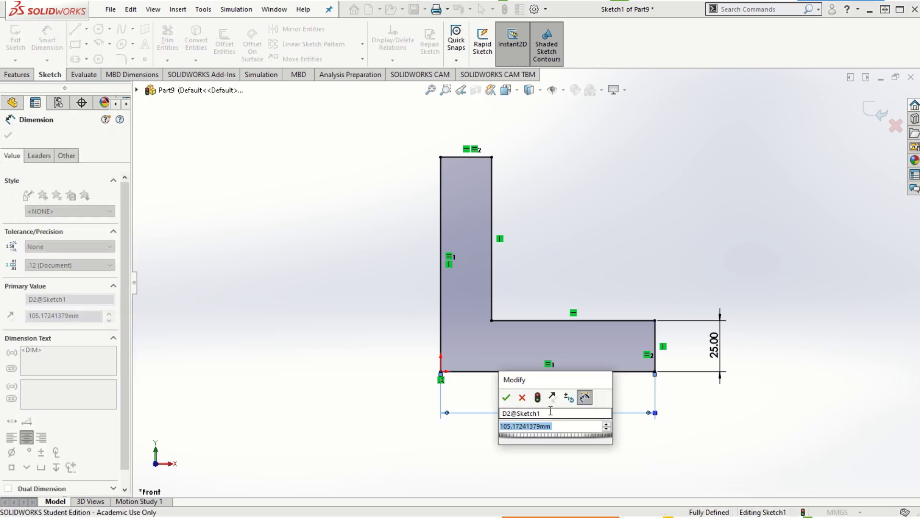
pyautogui.write('150')
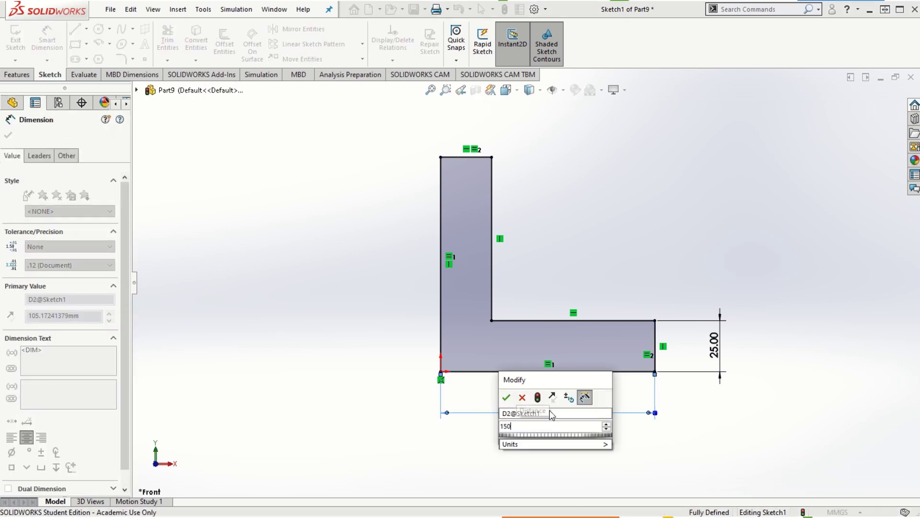
pyautogui.press('Return')
pyautogui.scroll(1, 612, 191)
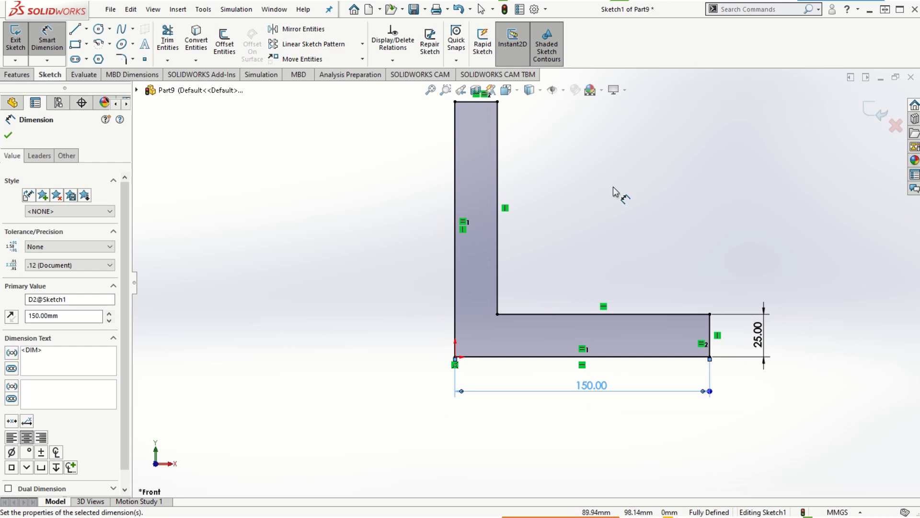
pyautogui.scroll(-1, 671, 176)
pyautogui.scroll(1, 666, 192)
pyautogui.scroll(-1, 652, 194)
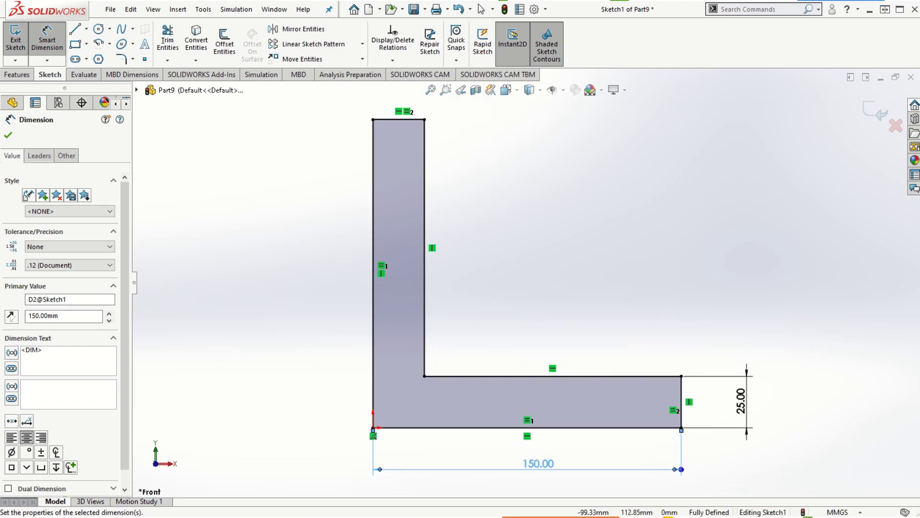
# Step: Extrude the L profile as a blind boss 200 mm deep from the sketch plane
pyautogui.click(10, 135)
pyautogui.click(17, 74)
pyautogui.click(21, 41)
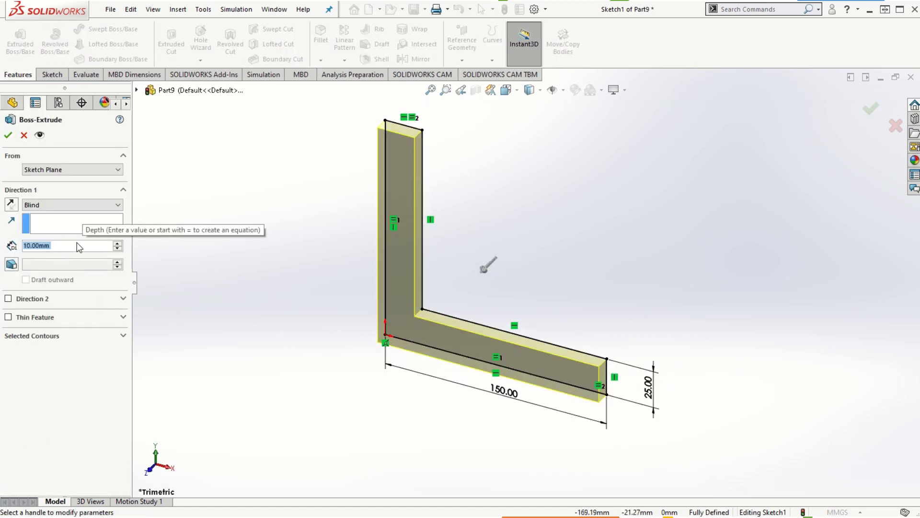
pyautogui.write('200')
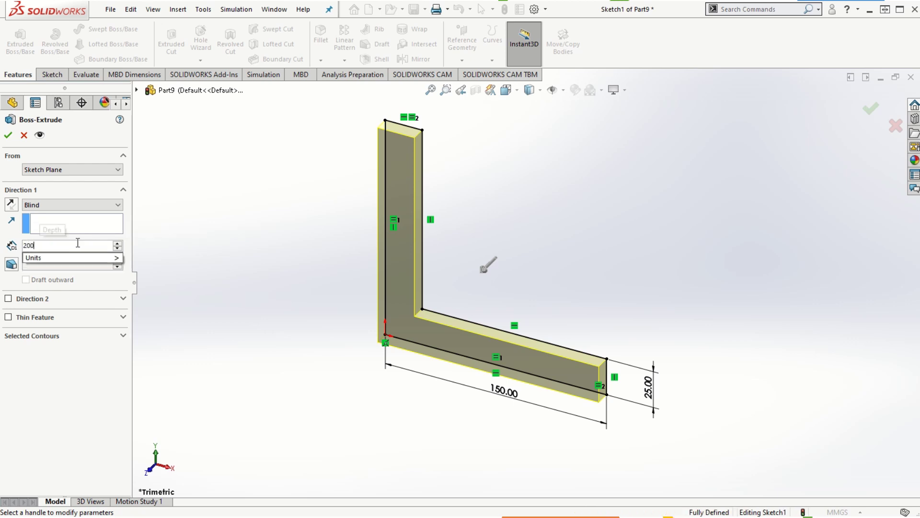
pyautogui.press('Return')
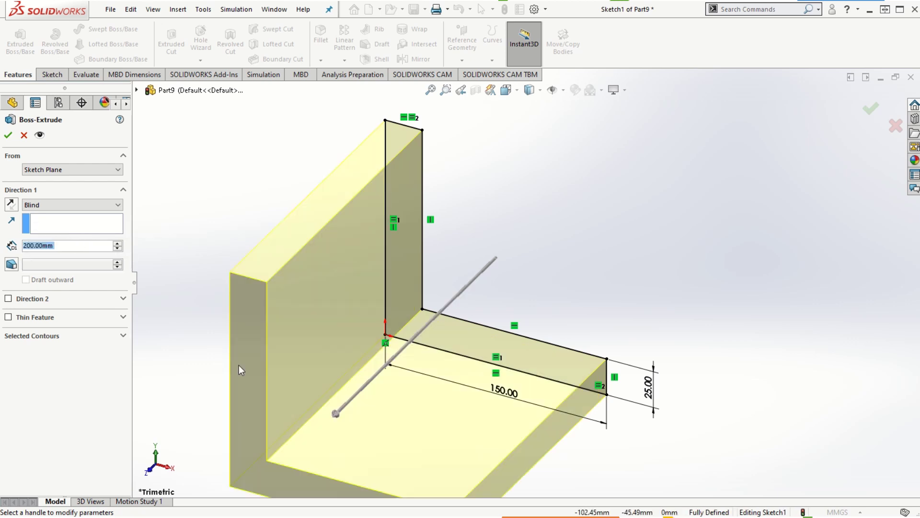
pyautogui.scroll(3, 240, 369)
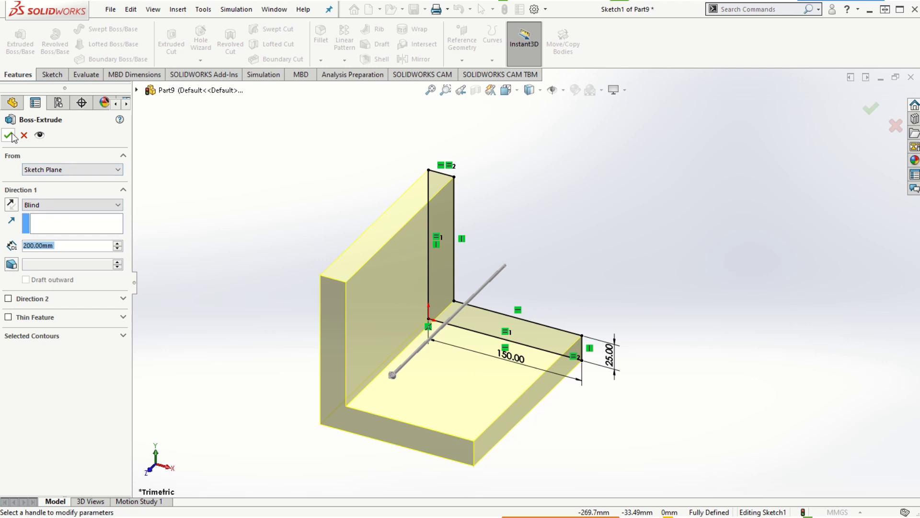
pyautogui.click(13, 137)
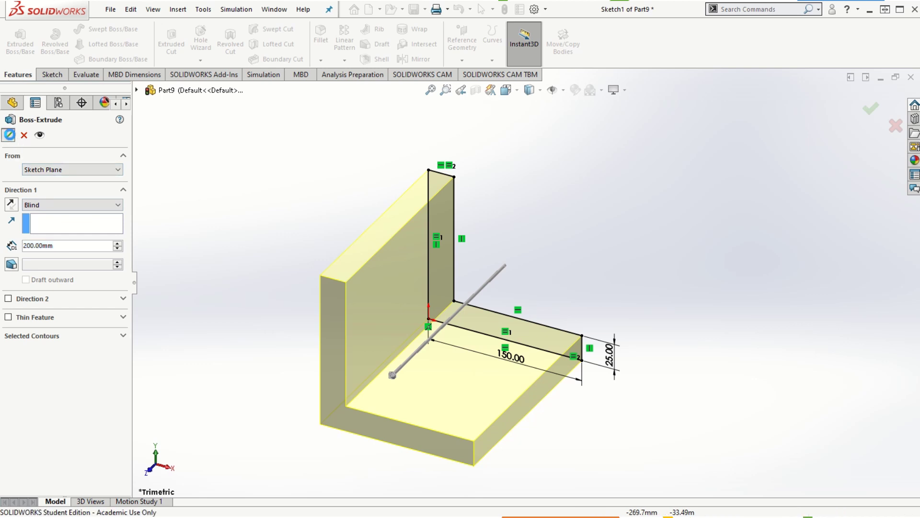
pyautogui.click(277, 353)
pyautogui.keyDown('ctrl'); pyautogui.moveTo(312, 367); pyautogui.dragTo(362, 360, button='middle'); pyautogui.keyUp('ctrl')
pyautogui.moveTo(396, 435); pyautogui.dragTo(440, 375, button='middle')
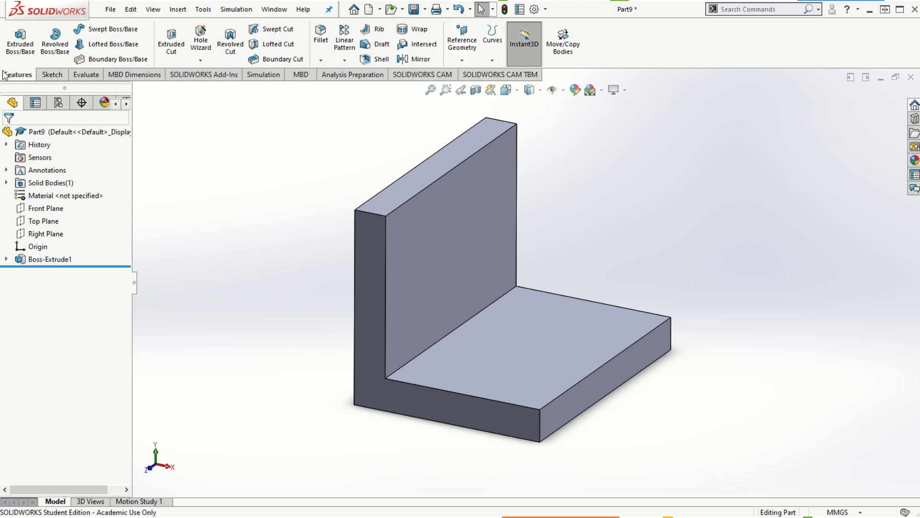
# Step: Start a reference plane offset 10 mm from the narrow top face of the L's vertical leg
pyautogui.click(463, 59)
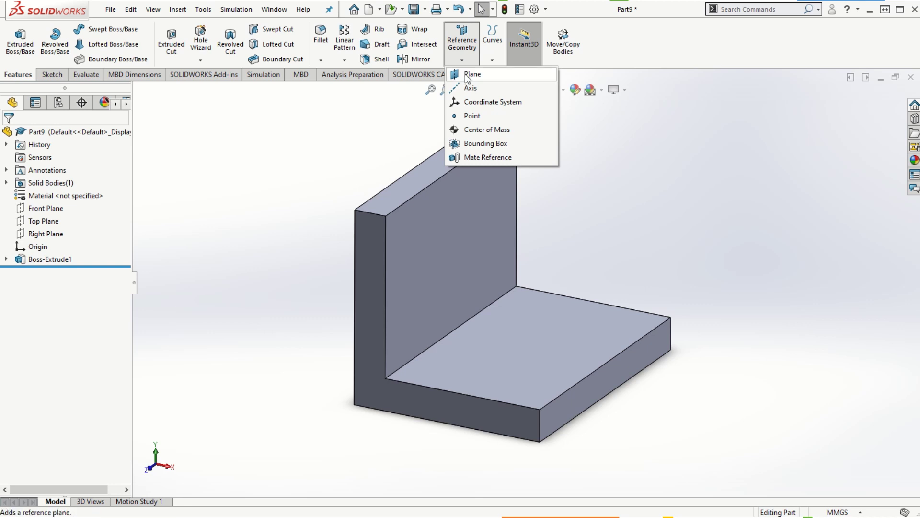
pyautogui.click(467, 75)
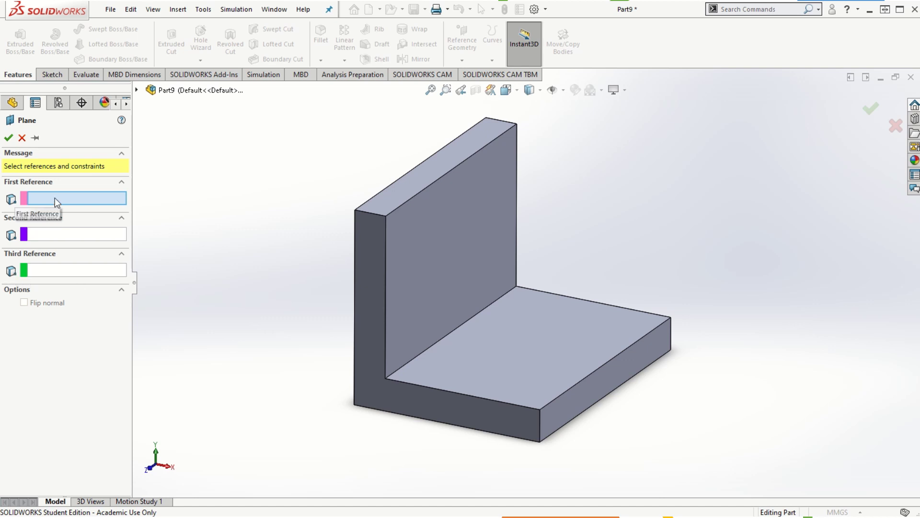
pyautogui.click(421, 181)
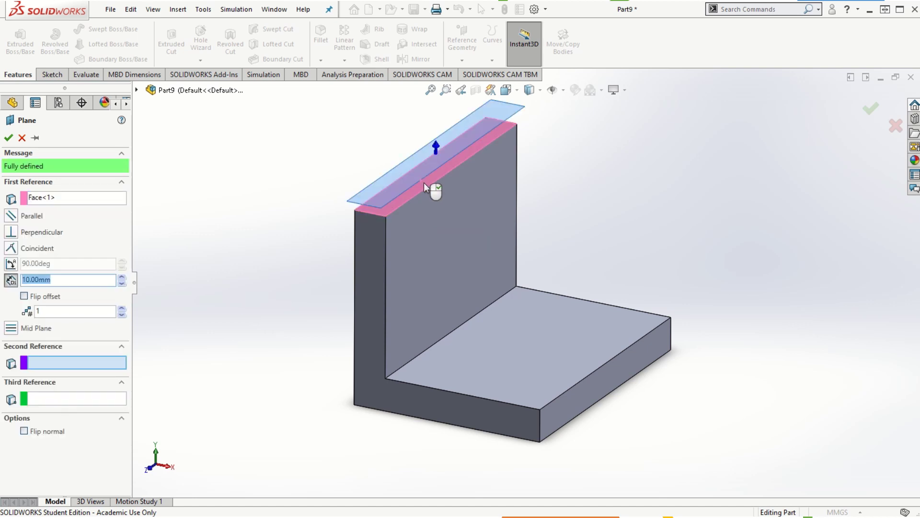
pyautogui.scroll(3, 513, 179)
pyautogui.scroll(-3, 563, 331)
pyautogui.moveTo(282, 382); pyautogui.dragTo(278, 360, button='middle')
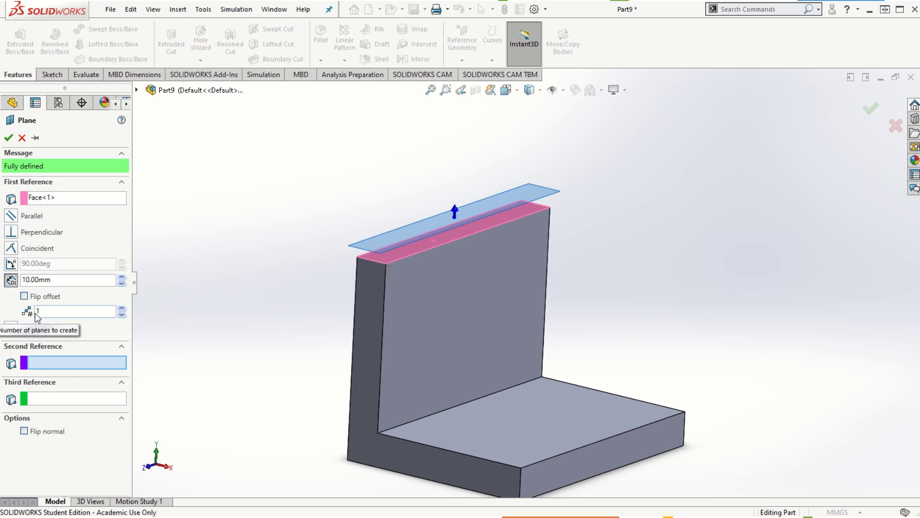
# Step: Set the reference plane to two instances with an offset distance of 30 mm
pyautogui.click(122, 309)
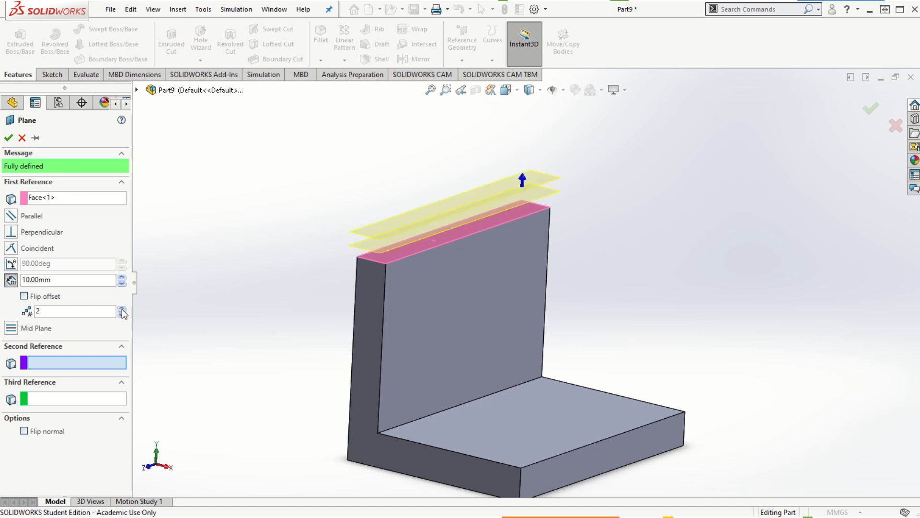
pyautogui.click(121, 276)
pyautogui.click(122, 276)
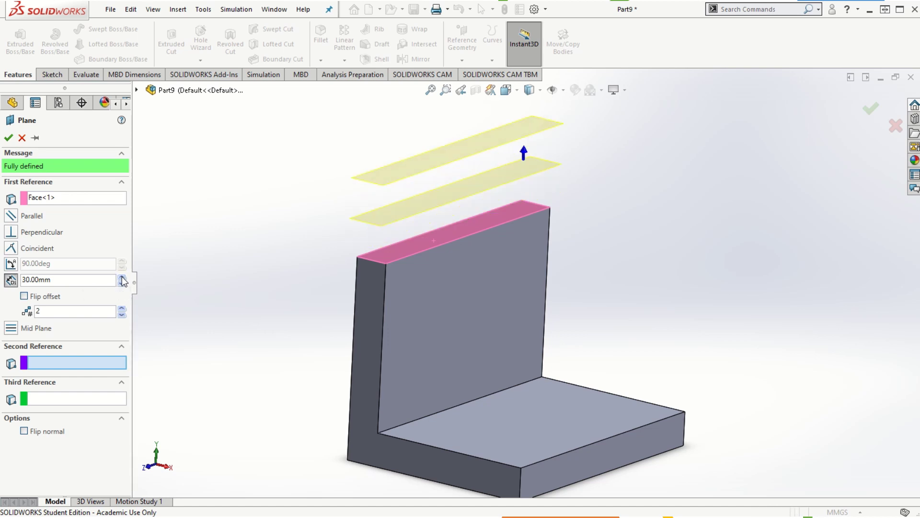
pyautogui.moveTo(248, 428)
pyautogui.mouseDown(button='middle')
pyautogui.moveTo(273, 415)
pyautogui.moveTo(262, 398)
pyautogui.moveTo(226, 429)
pyautogui.moveTo(234, 438)
pyautogui.mouseUp(button='middle')
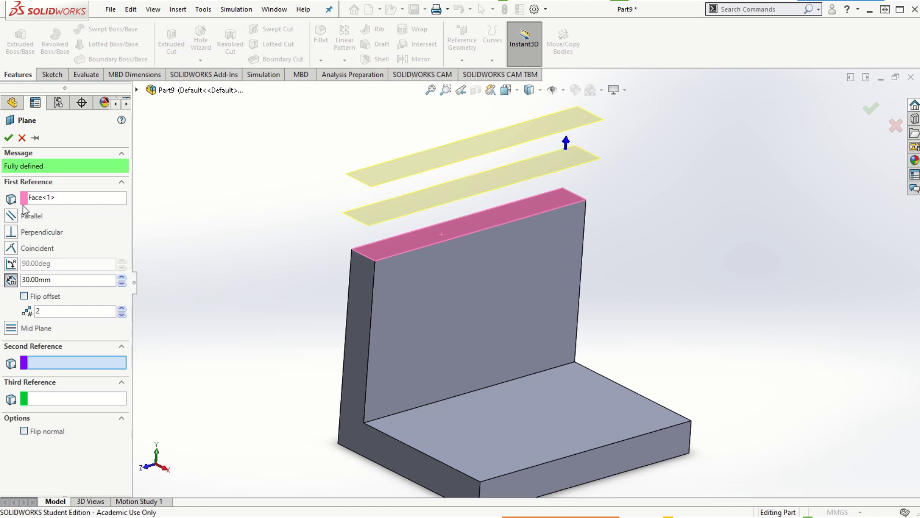
# Step: Reduce the number of planes to one and switch the first reference's constraint to Parallel
pyautogui.click(122, 315)
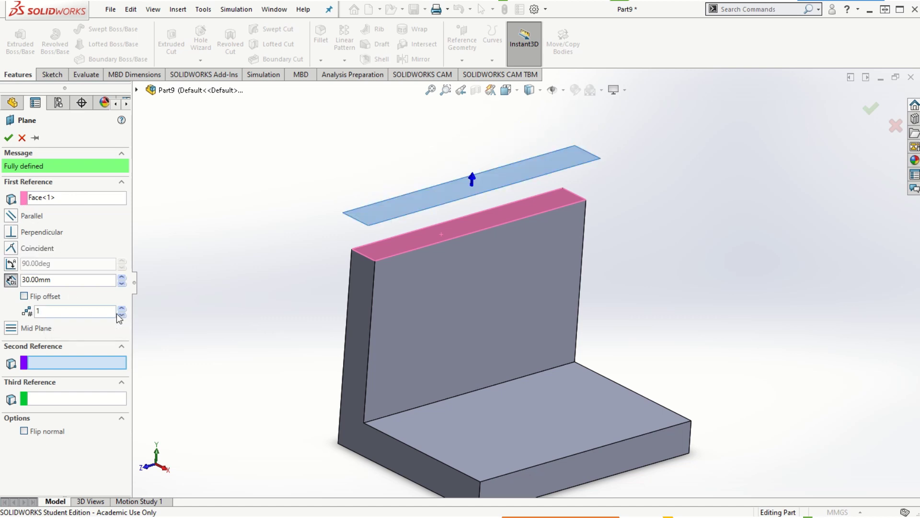
pyautogui.click(12, 216)
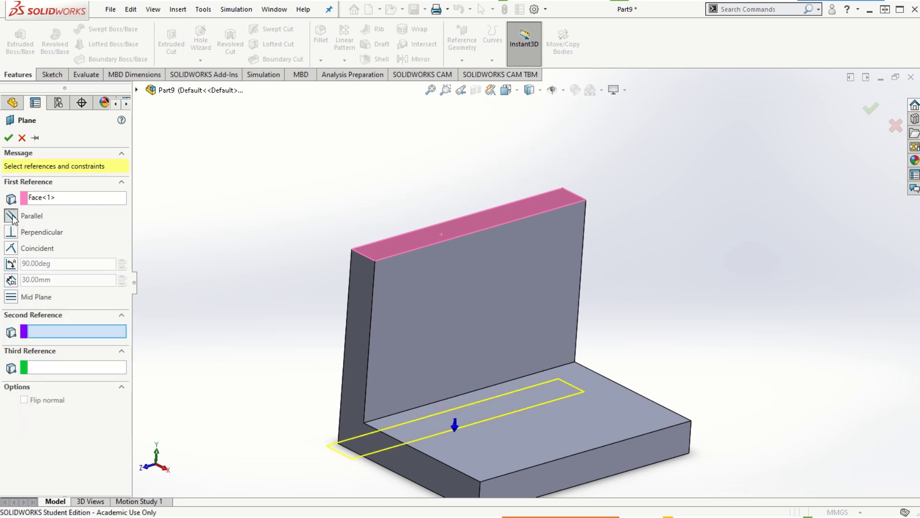
pyautogui.moveTo(226, 434); pyautogui.dragTo(249, 427, button='middle')
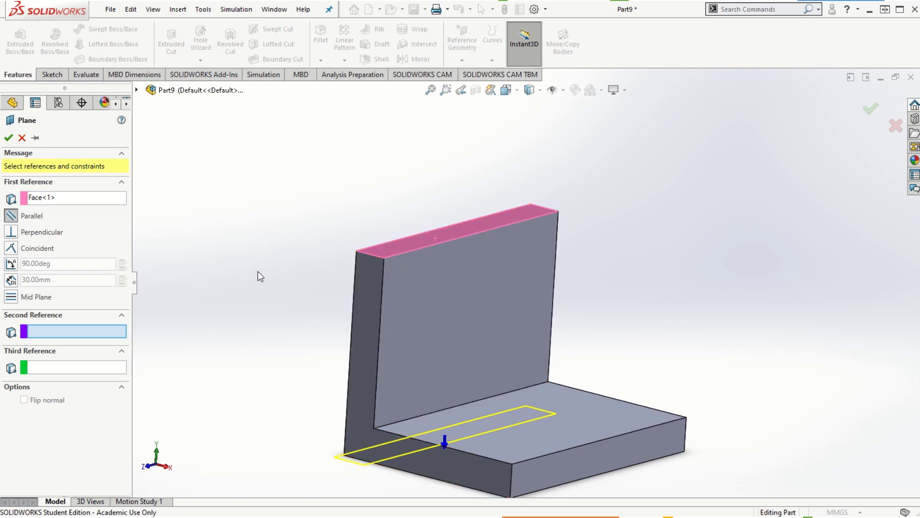
# Step: Make the plane perpendicular to the top face and coincident with that face's far short edge
pyautogui.click(15, 233)
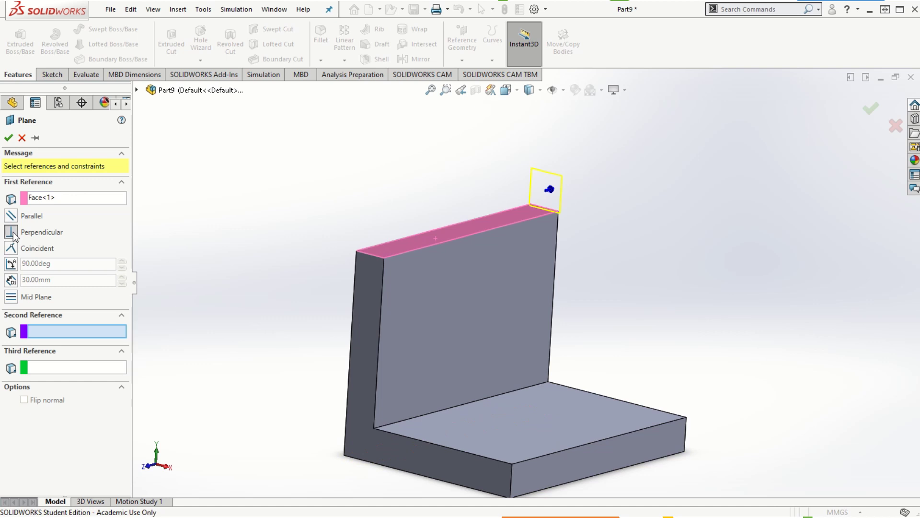
pyautogui.scroll(-5, 606, 235)
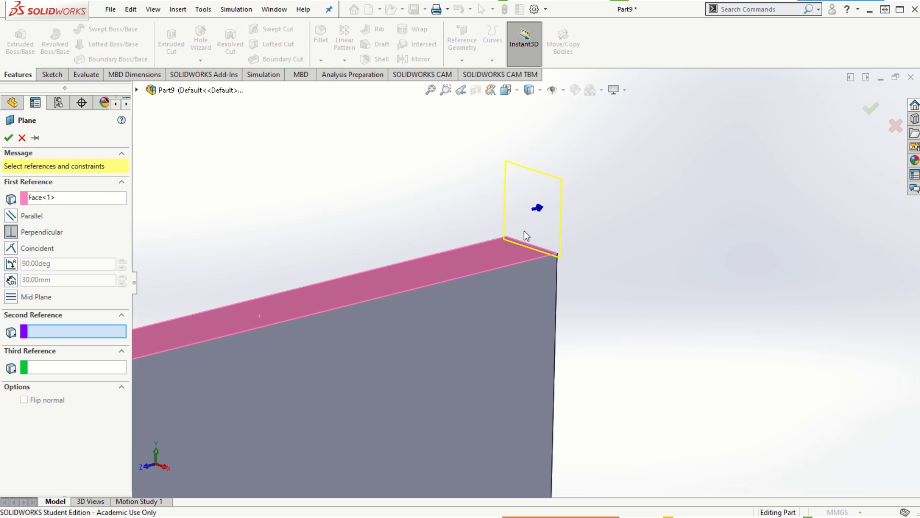
pyautogui.moveTo(409, 327); pyautogui.dragTo(366, 421, button='middle')
pyautogui.moveTo(657, 366); pyautogui.dragTo(637, 343, button='middle')
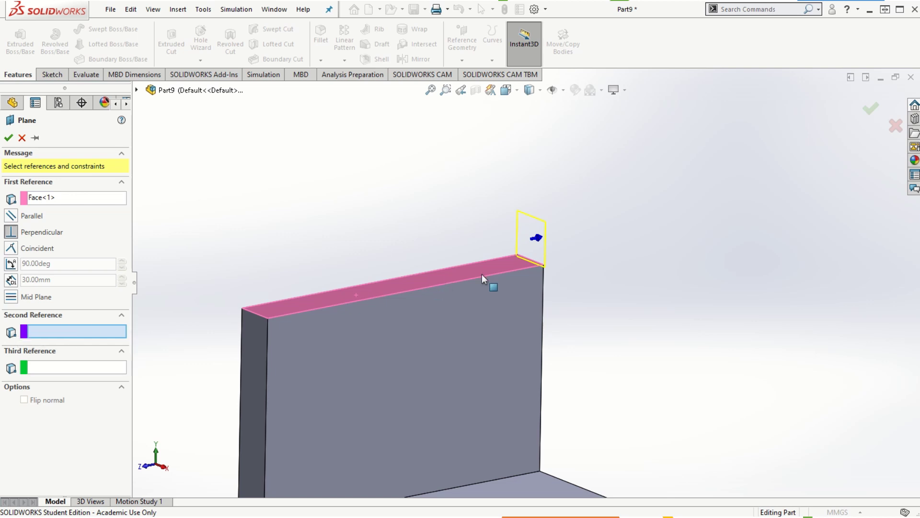
pyautogui.click(528, 260)
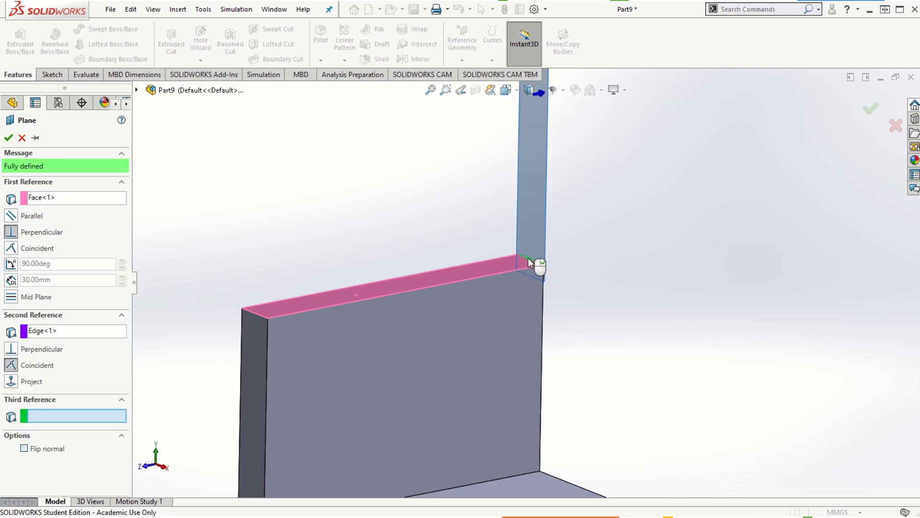
# Step: Remove the short edge from the second reference and make the plane coincident with the top face
pyautogui.scroll(-1, 528, 257)
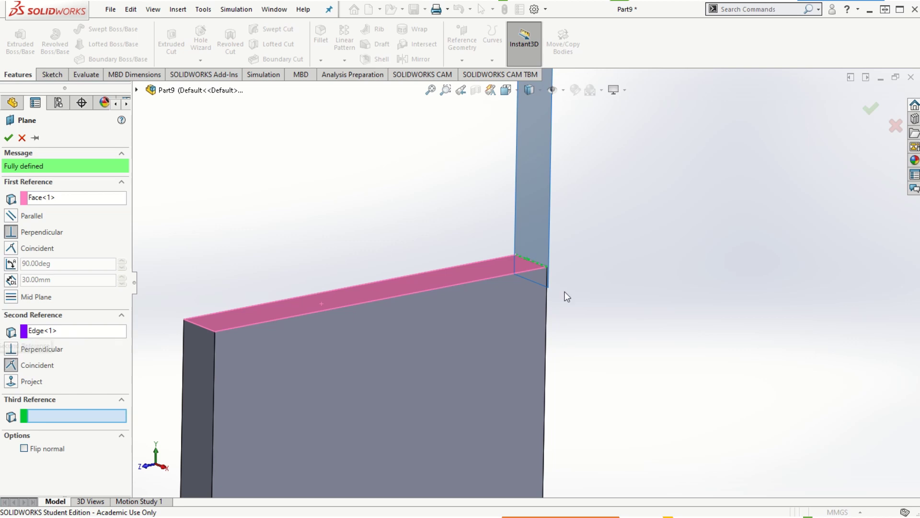
pyautogui.scroll(3, 568, 293)
pyautogui.moveTo(571, 279); pyautogui.dragTo(583, 303, button='middle')
pyautogui.scroll(-3, 522, 256)
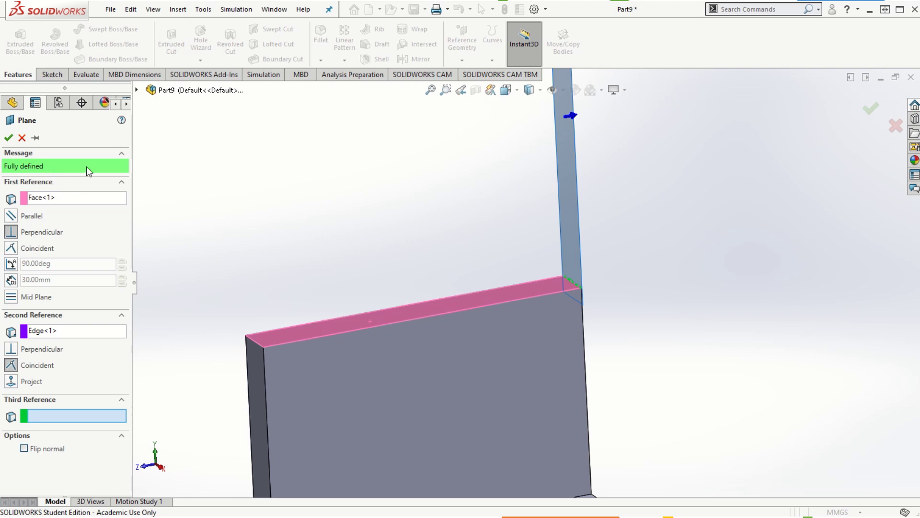
pyautogui.click(52, 330)
pyautogui.rightClick(53, 331)
pyautogui.click(44, 339)
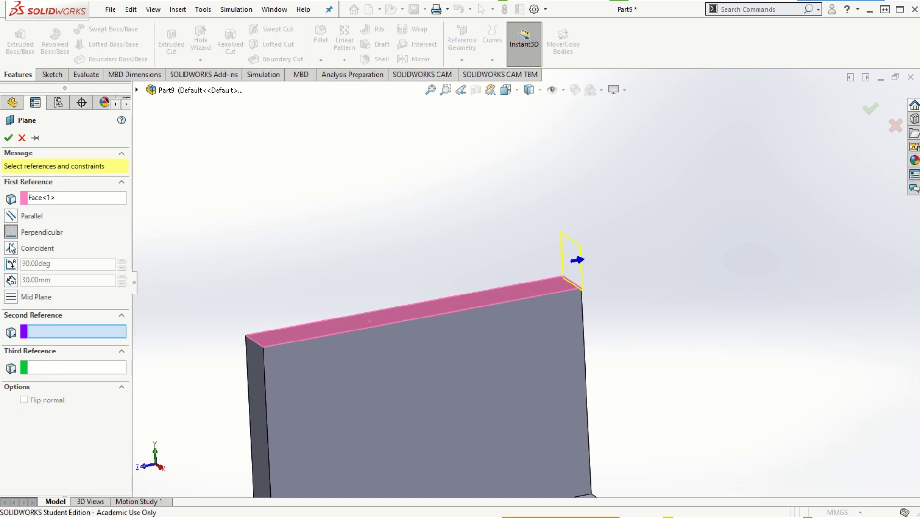
pyautogui.click(11, 248)
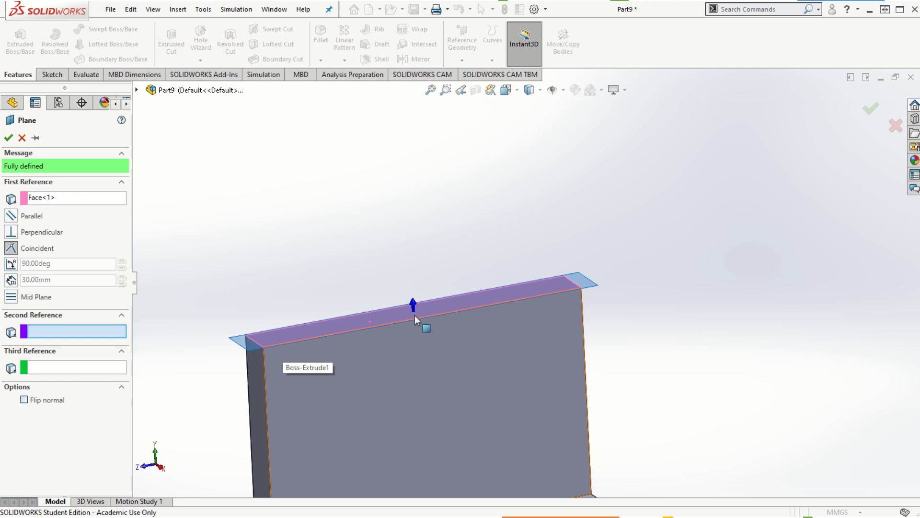
# Step: Set the plane at 30 degrees to the top face, passing through that face's long inner edge
pyautogui.click(11, 264)
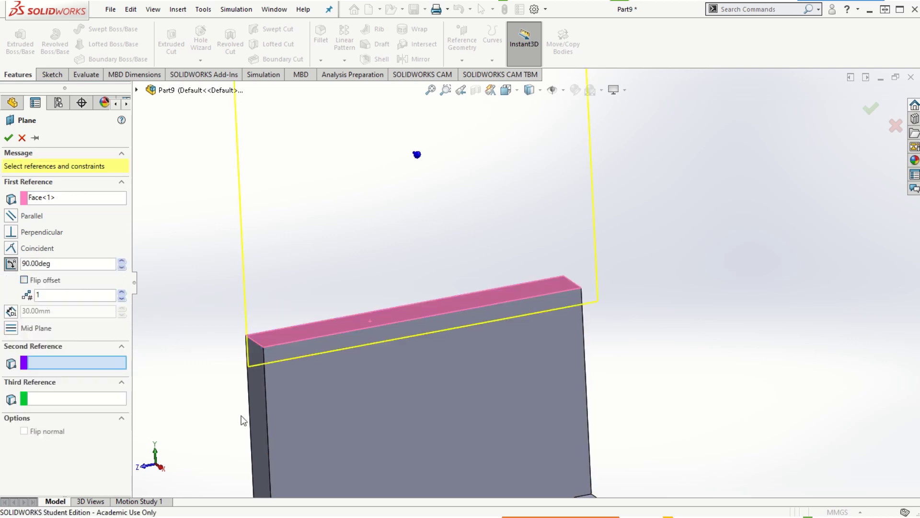
pyautogui.press('f')
pyautogui.moveTo(388, 412); pyautogui.dragTo(392, 389, button='middle')
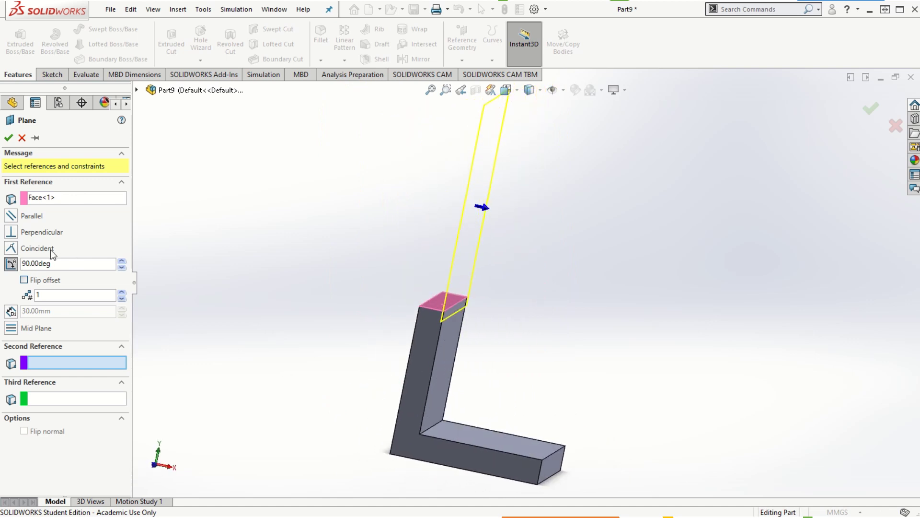
pyautogui.doubleClick(60, 263)
pyautogui.write('30')
pyautogui.press('Return')
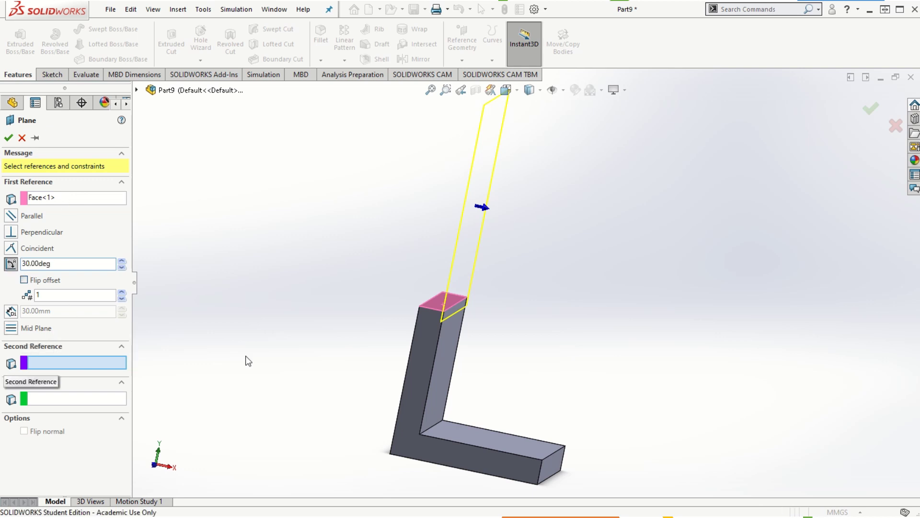
pyautogui.click(460, 305)
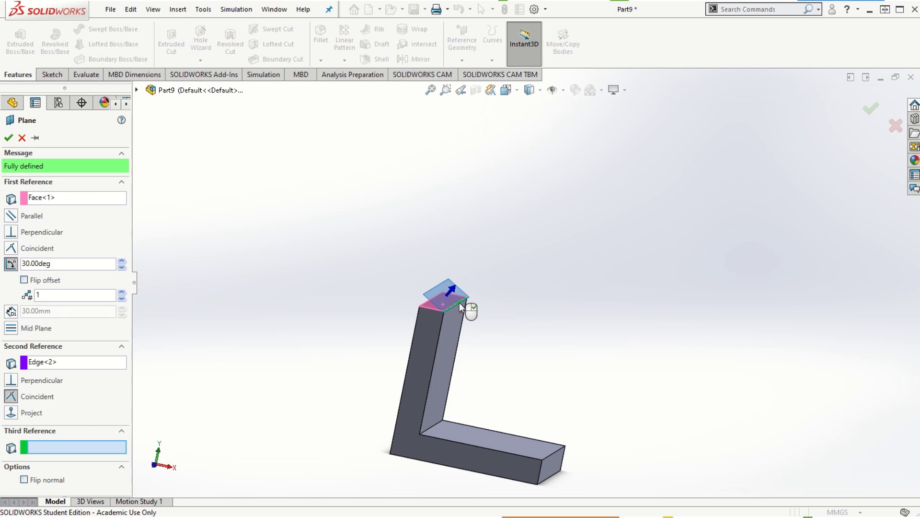
pyautogui.scroll(-6, 461, 309)
pyautogui.moveTo(694, 394)
pyautogui.mouseDown(button='middle')
pyautogui.moveTo(708, 376)
pyautogui.moveTo(710, 396)
pyautogui.mouseUp(button='middle')
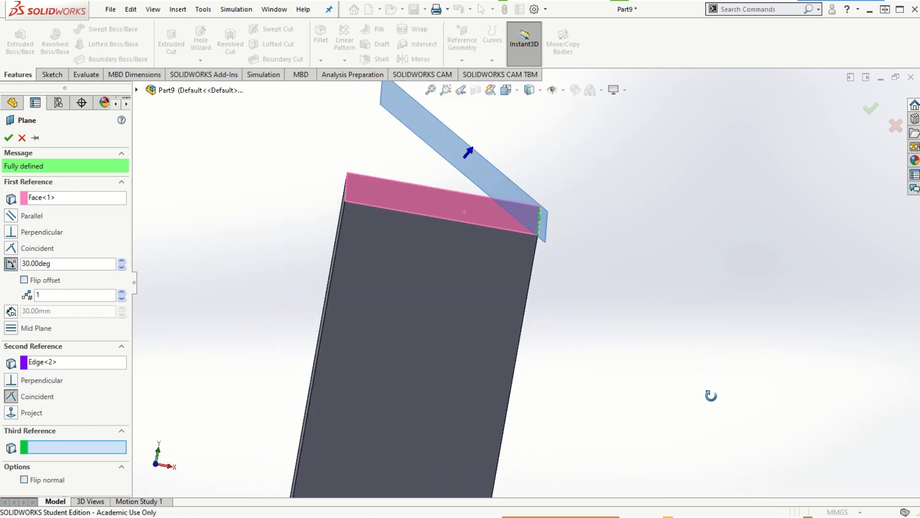
# Step: Increase the plane's angle to the top face to 40 degrees
pyautogui.click(122, 261)
pyautogui.click(122, 261)
pyautogui.click(122, 261)
pyautogui.click(122, 261)
pyautogui.click(121, 262)
pyautogui.click(122, 262)
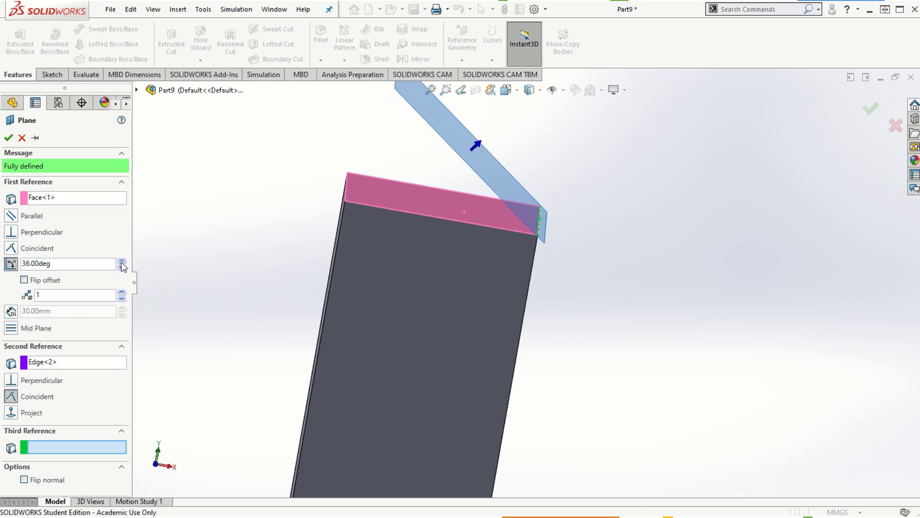
pyautogui.click(122, 262)
pyautogui.click(122, 261)
pyautogui.click(122, 262)
pyautogui.click(122, 261)
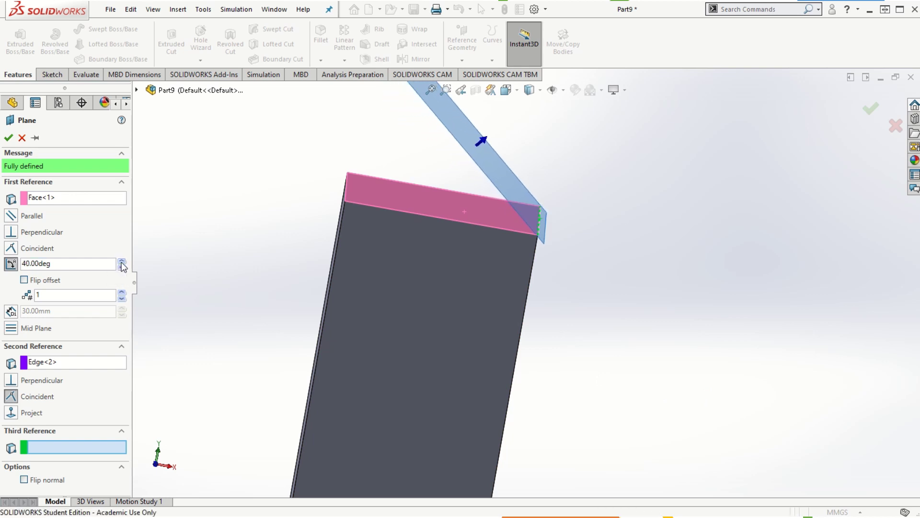
pyautogui.moveTo(593, 258); pyautogui.dragTo(530, 306, button='middle')
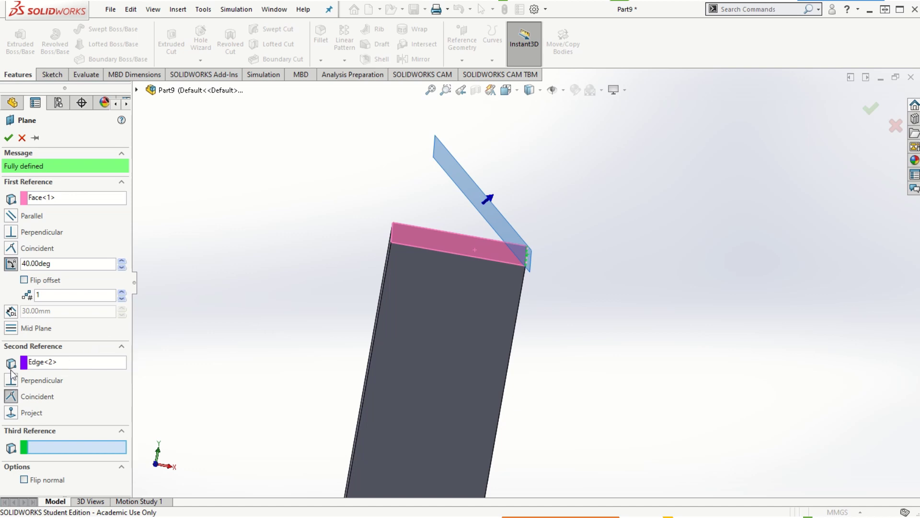
pyautogui.moveTo(353, 357); pyautogui.dragTo(482, 400, button='middle')
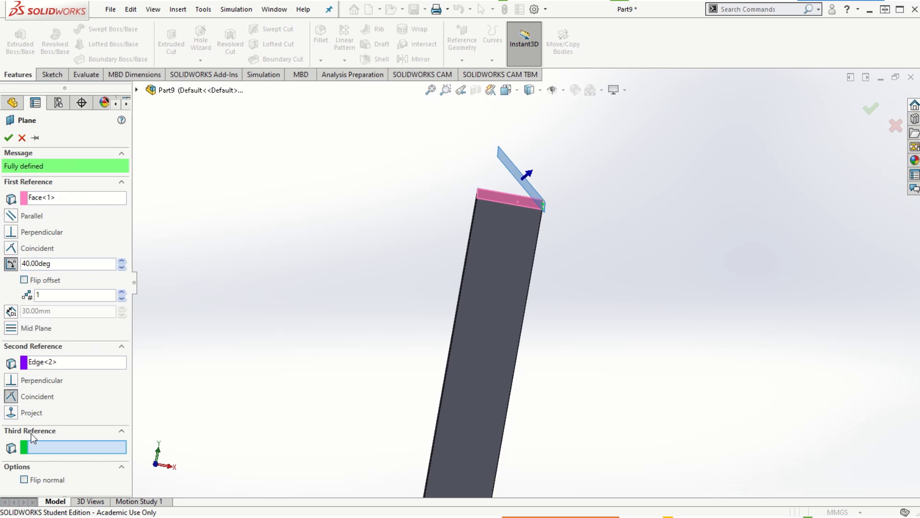
# Step: Remove the long inner edge from the plane's second reference
pyautogui.click(66, 367)
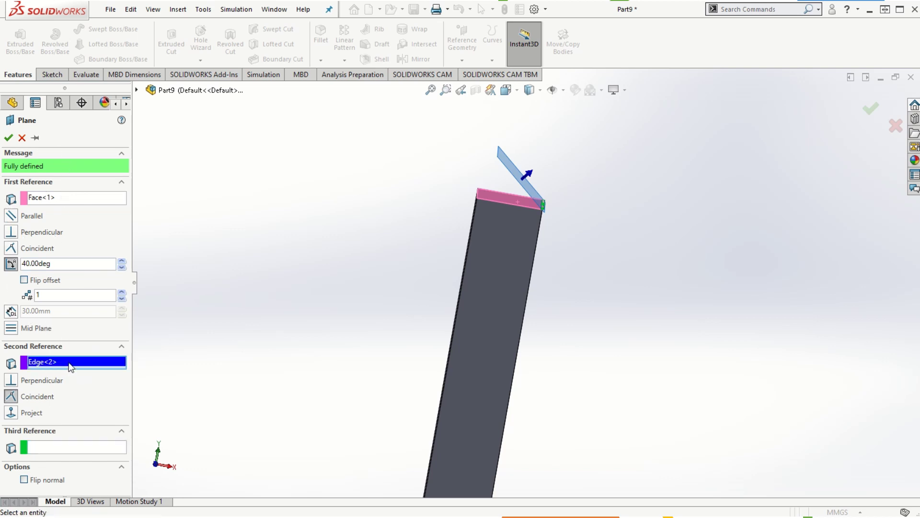
pyautogui.press('Delete')
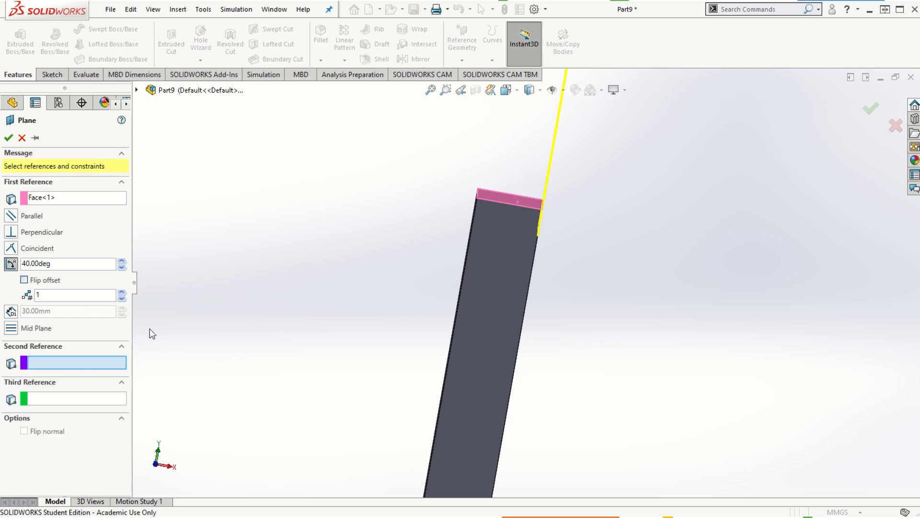
pyautogui.scroll(3, 447, 349)
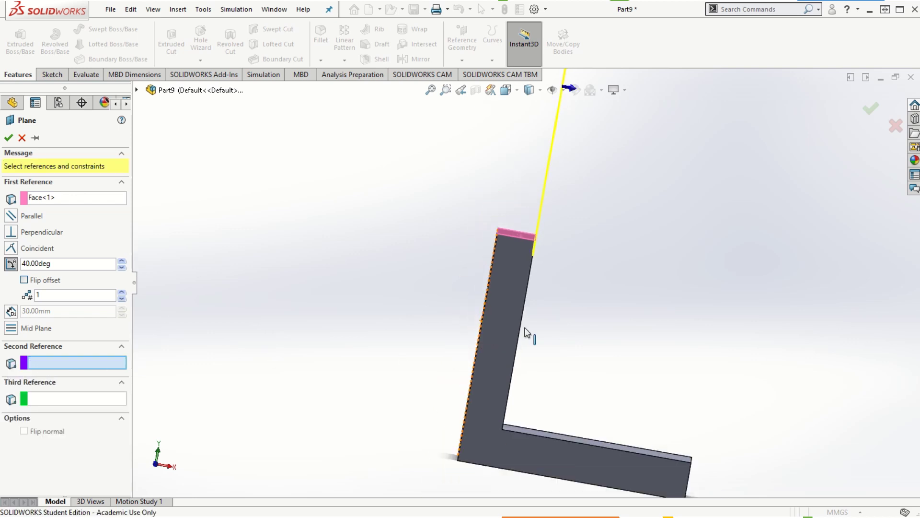
pyautogui.scroll(1, 529, 320)
pyautogui.scroll(-1, 489, 310)
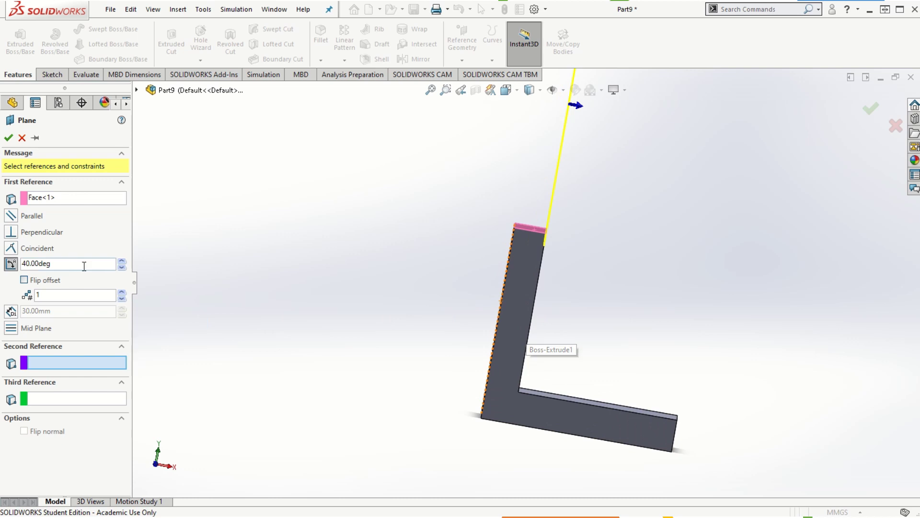
# Step: Switch the plane to a mid-plane constraint and remove the top face from its first reference
pyautogui.click(11, 330)
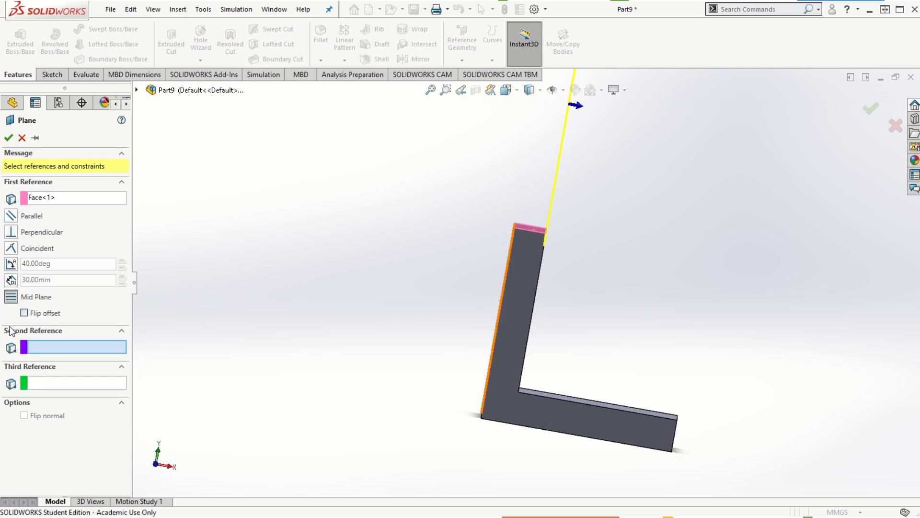
pyautogui.scroll(1, 404, 358)
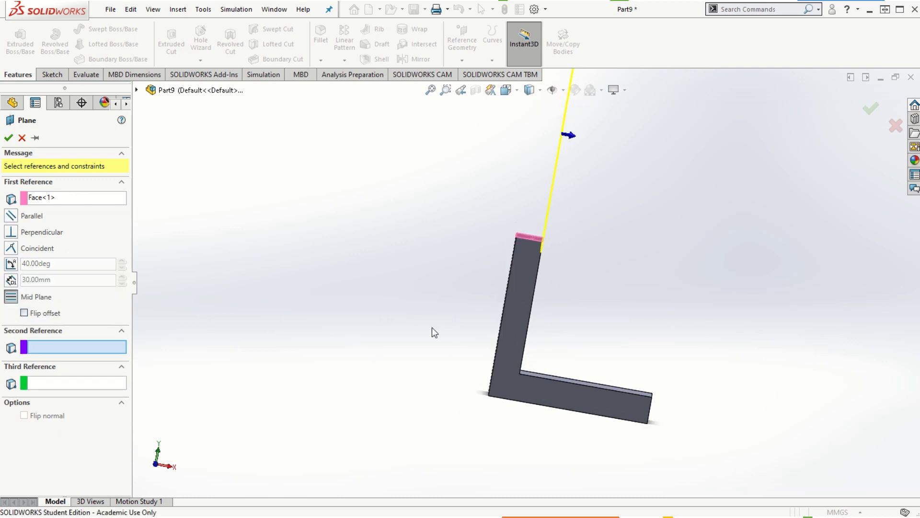
pyautogui.scroll(1, 429, 325)
pyautogui.moveTo(567, 411); pyautogui.dragTo(513, 444, button='middle')
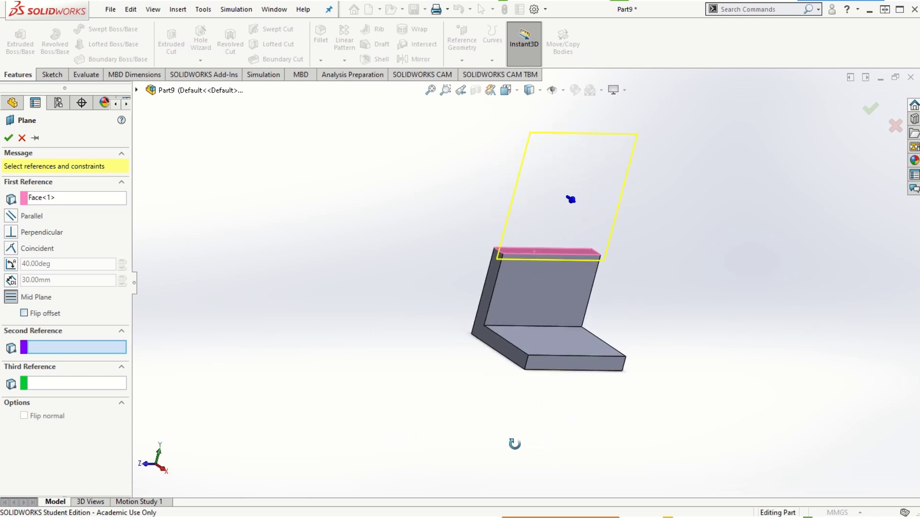
pyautogui.rightClick(50, 199)
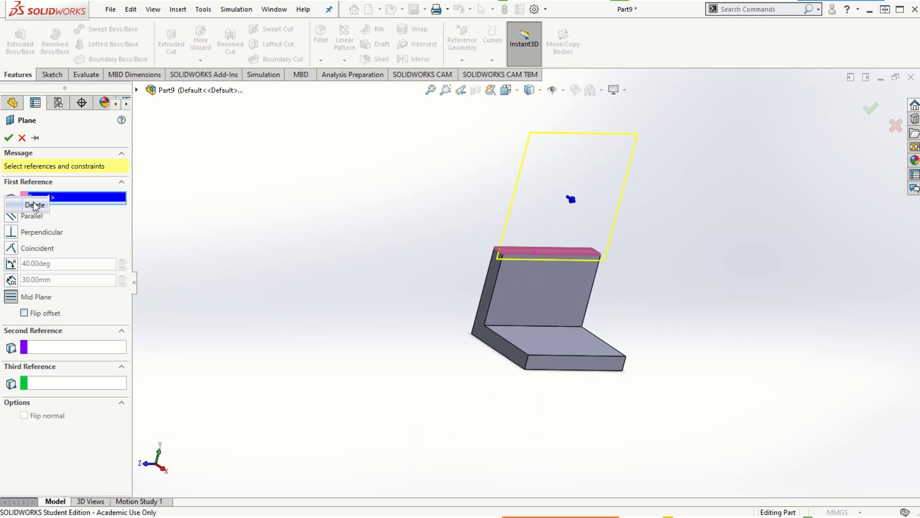
pyautogui.click(35, 206)
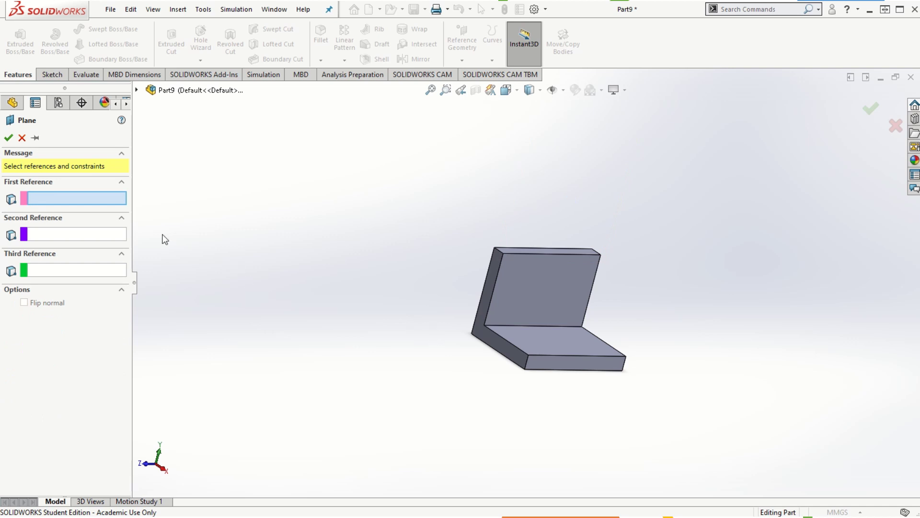
# Step: Create a mid-plane between the bracket's two opposite L-shaped end faces
pyautogui.moveTo(718, 372); pyautogui.dragTo(351, 380, button='middle')
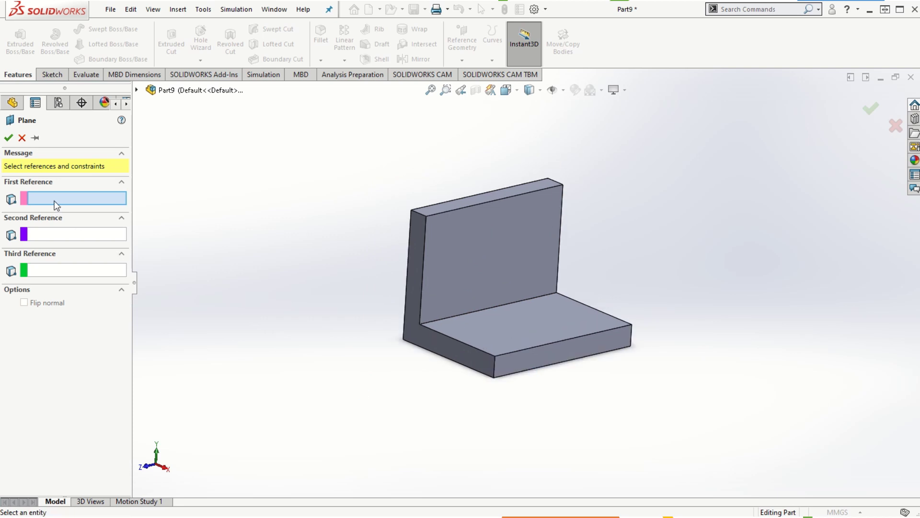
pyautogui.click(415, 267)
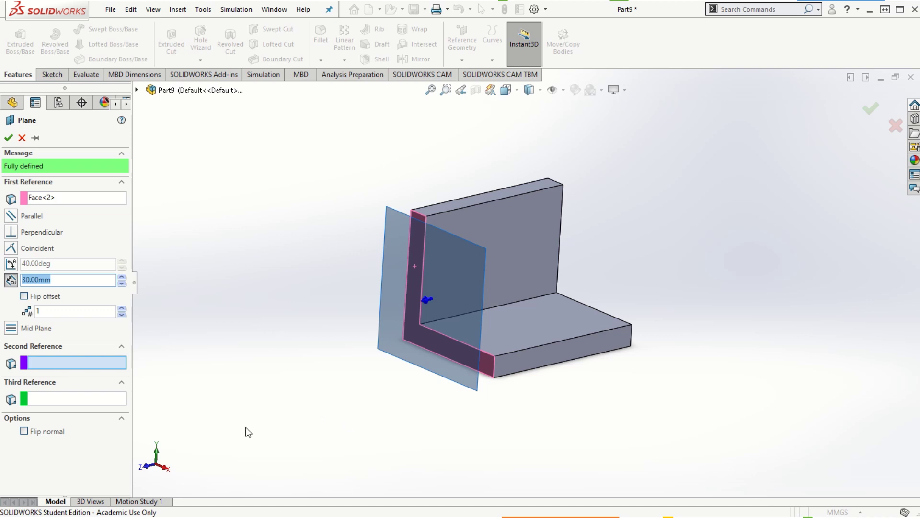
pyautogui.click(10, 329)
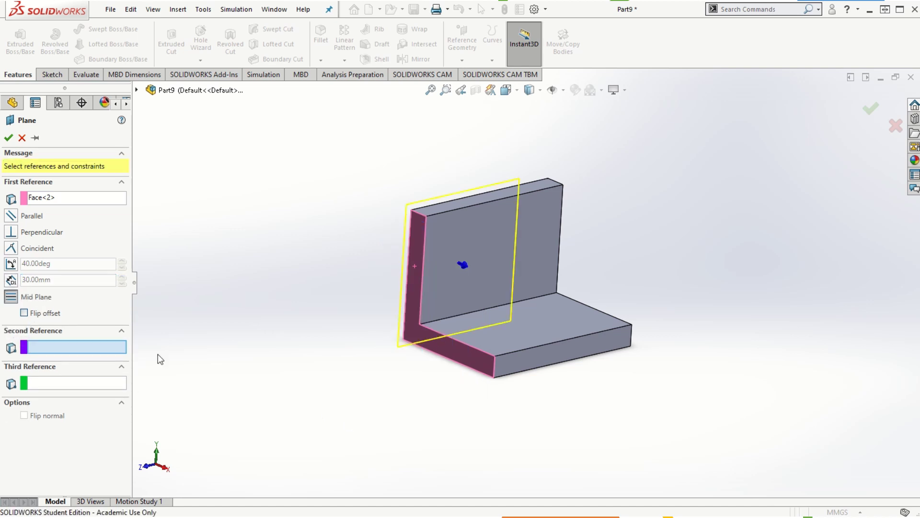
pyautogui.moveTo(666, 370); pyautogui.dragTo(606, 389, button='middle')
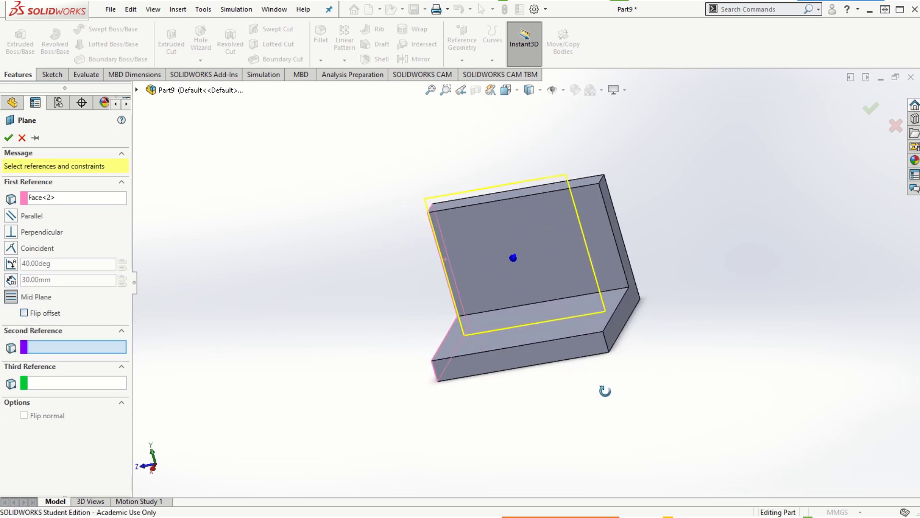
pyautogui.click(623, 247)
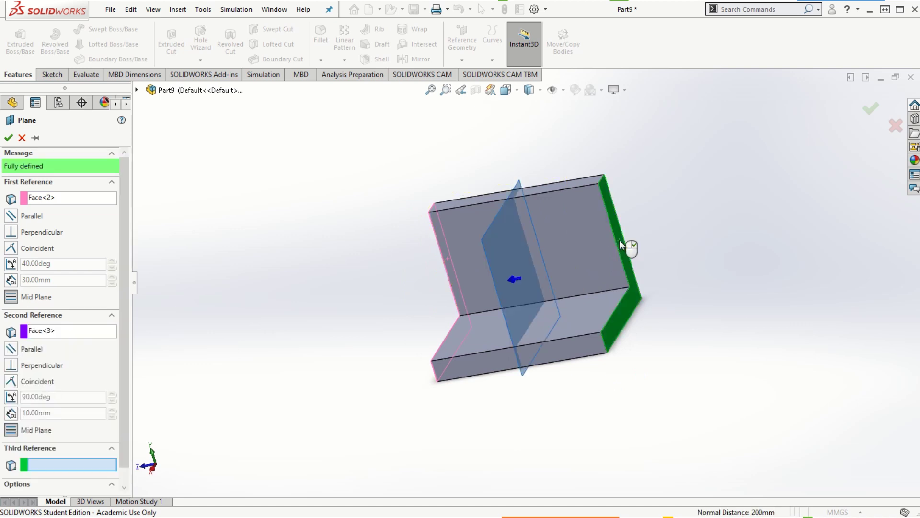
pyautogui.moveTo(575, 442); pyautogui.dragTo(628, 427, button='middle')
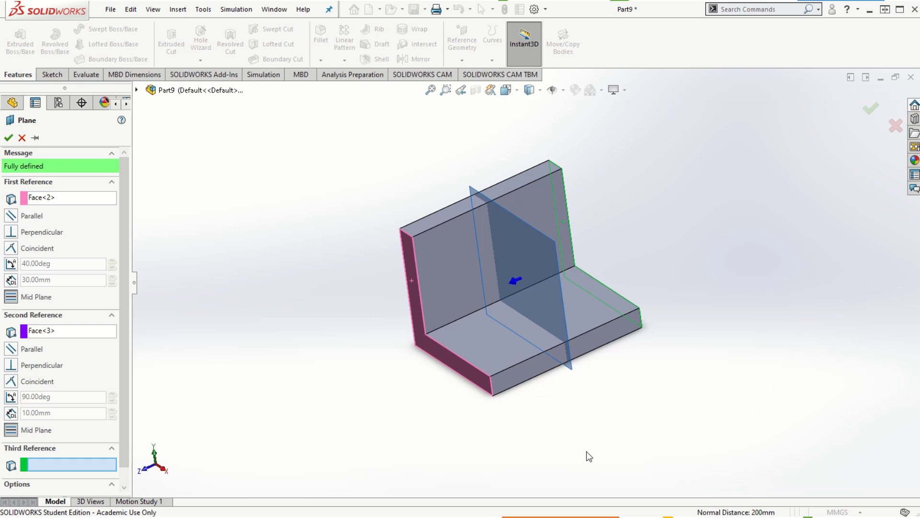
pyautogui.scroll(-2, 549, 358)
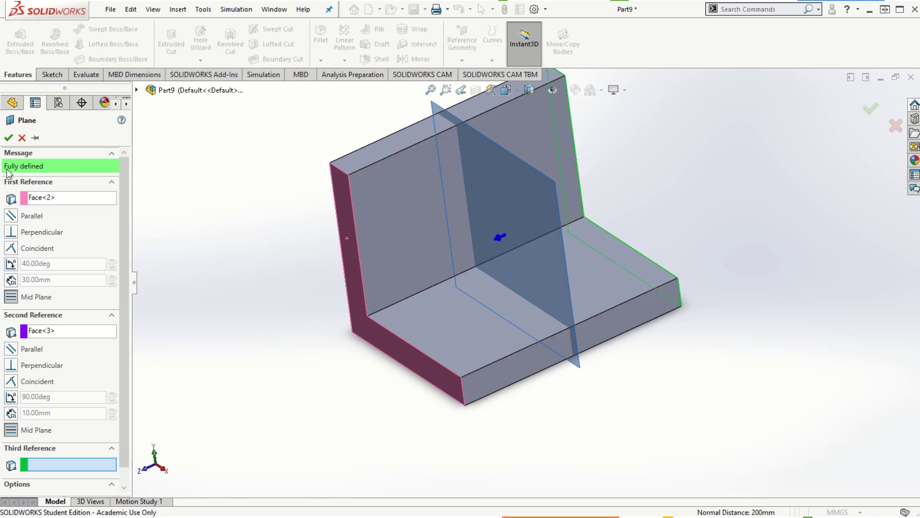
pyautogui.click(8, 138)
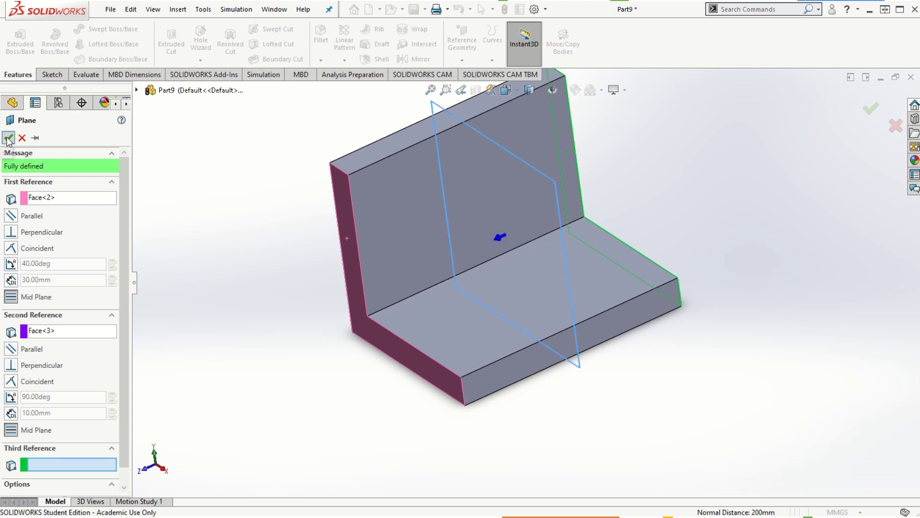
pyautogui.click(334, 401)
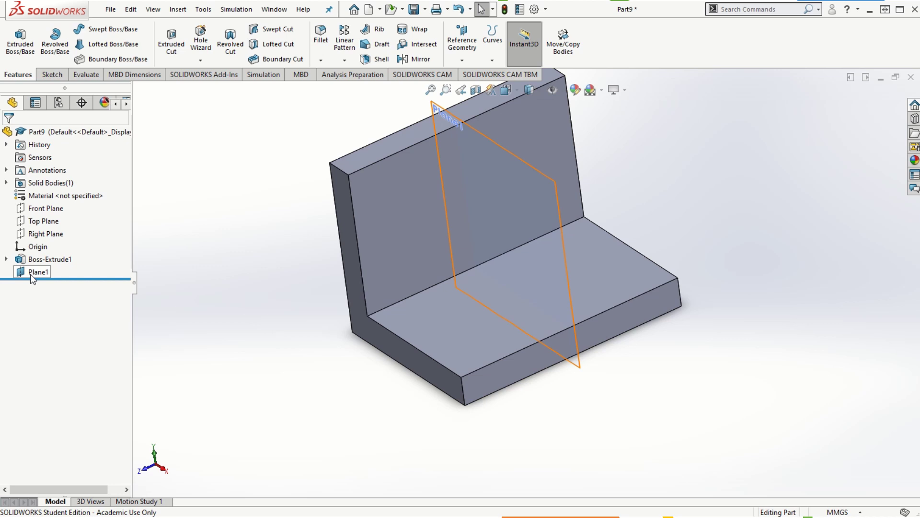
pyautogui.click(434, 110)
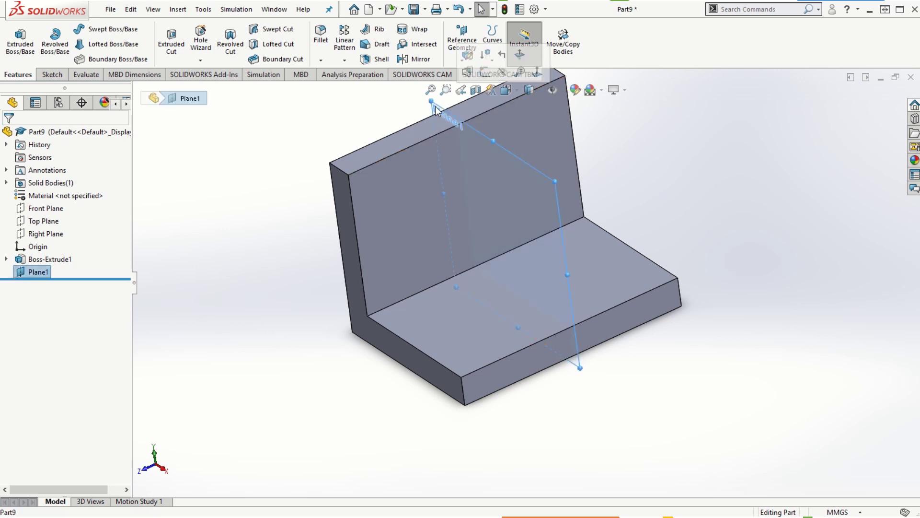
pyautogui.scroll(3, 545, 168)
pyautogui.scroll(-3, 523, 232)
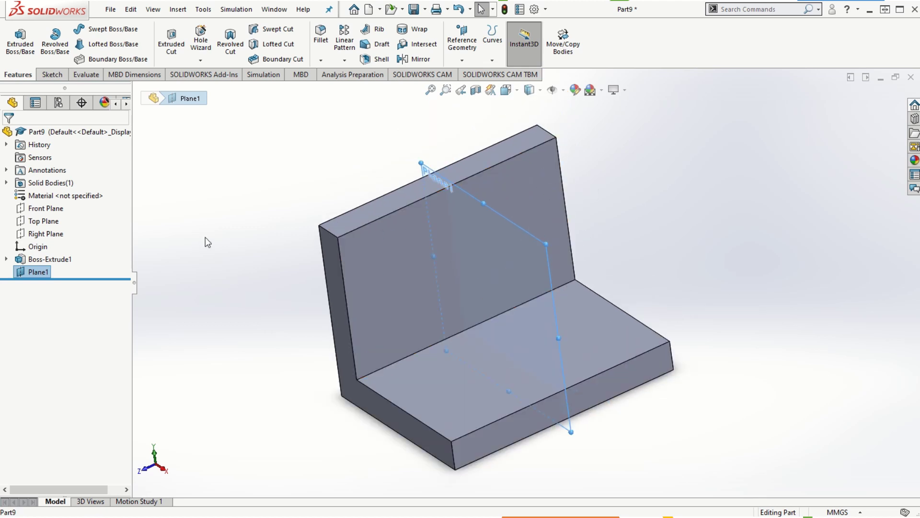
pyautogui.rightClick(37, 273)
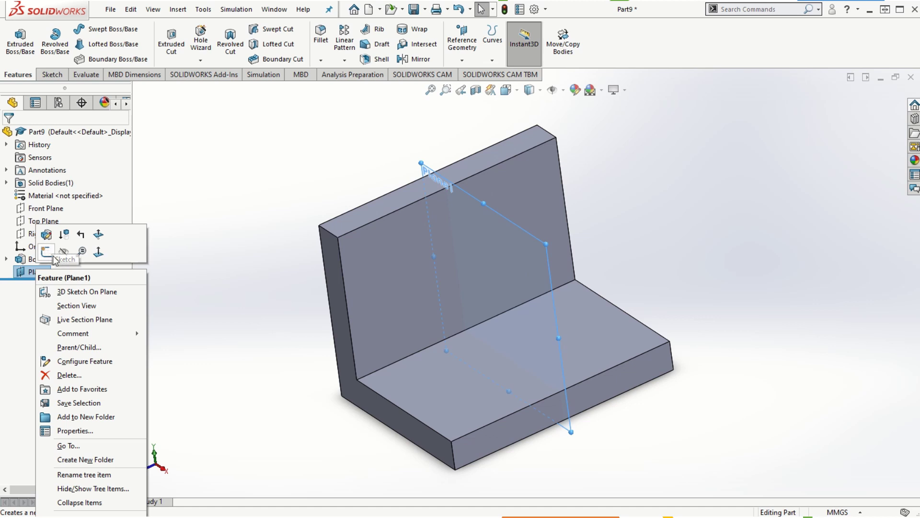
pyautogui.click(217, 319)
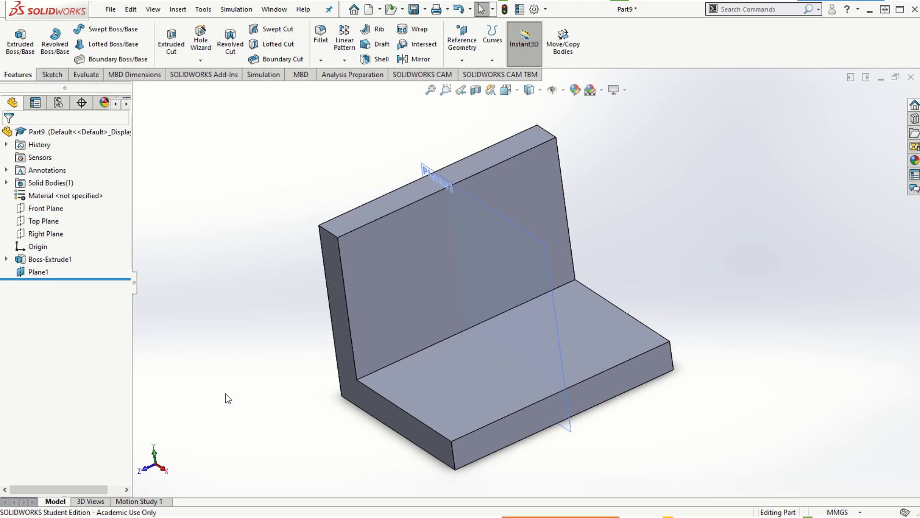
# Step: Roll the model back to just after the bracket's extrusion, before the mid-plane
pyautogui.moveTo(73, 278); pyautogui.dragTo(73, 265)
pyautogui.scroll(-2, 634, 354)
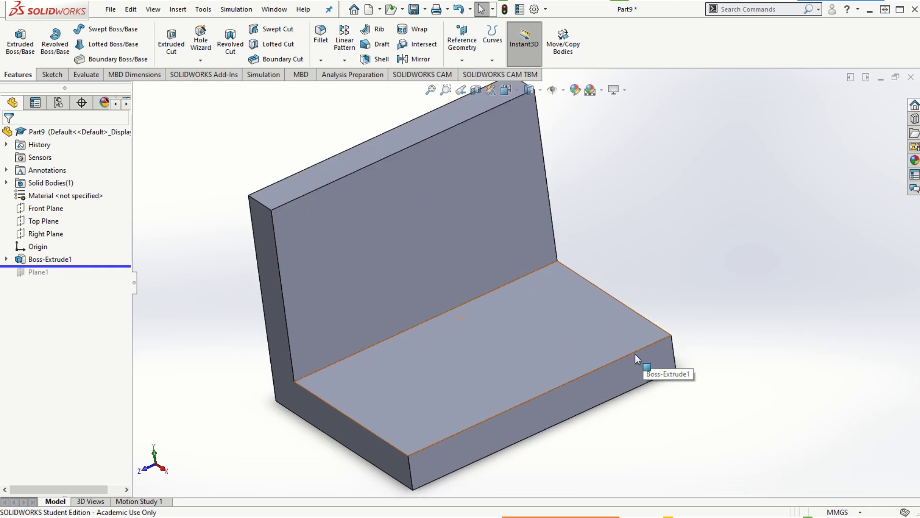
pyautogui.scroll(3, 593, 378)
pyautogui.moveTo(479, 312); pyautogui.dragTo(587, 277, button='middle')
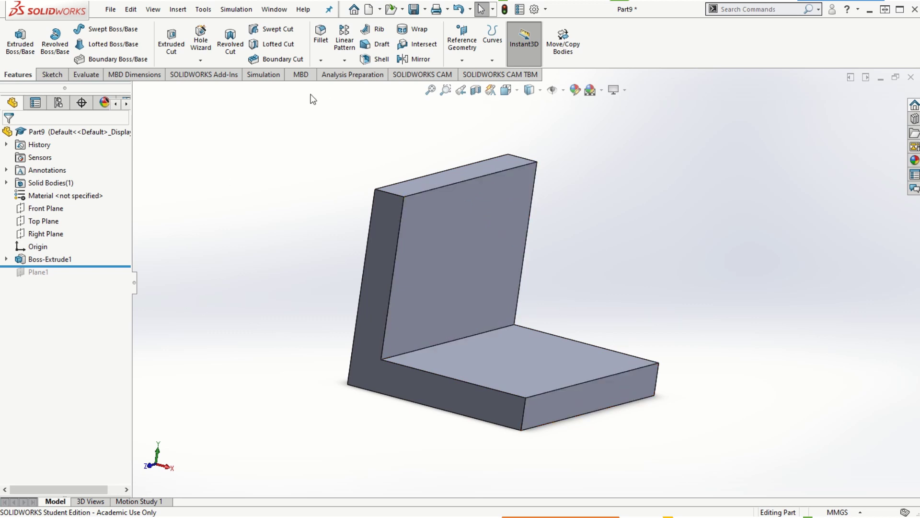
# Step: Create a diagonal plane coincident with the upright leg's long inner top edge and the horizontal leg's outer top edge
pyautogui.click(464, 51)
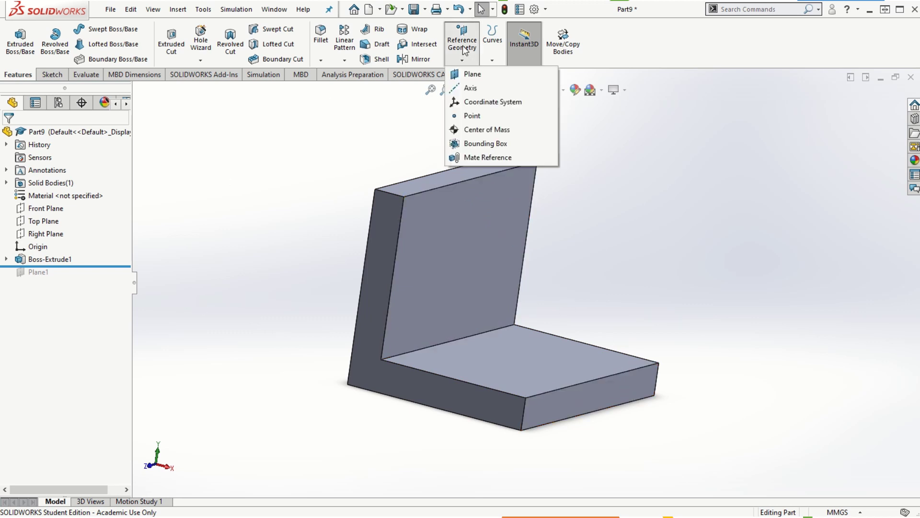
pyautogui.click(472, 74)
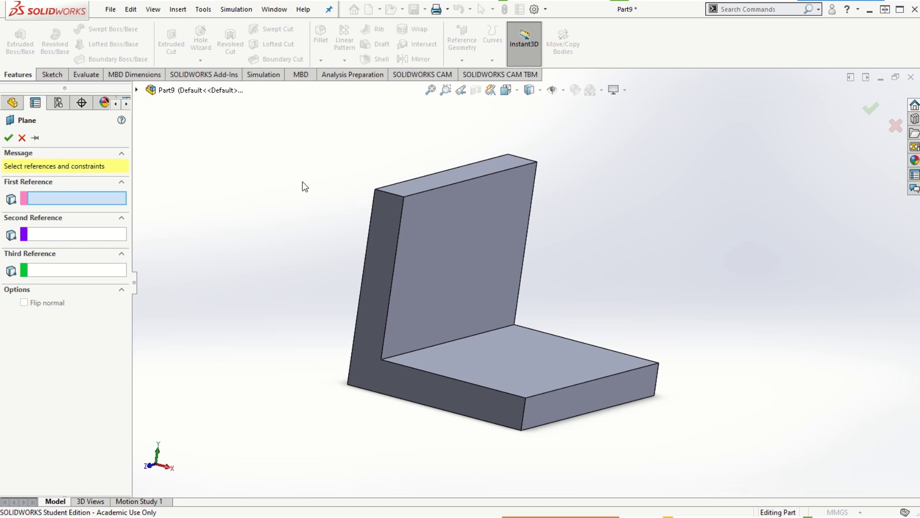
pyautogui.click(447, 191)
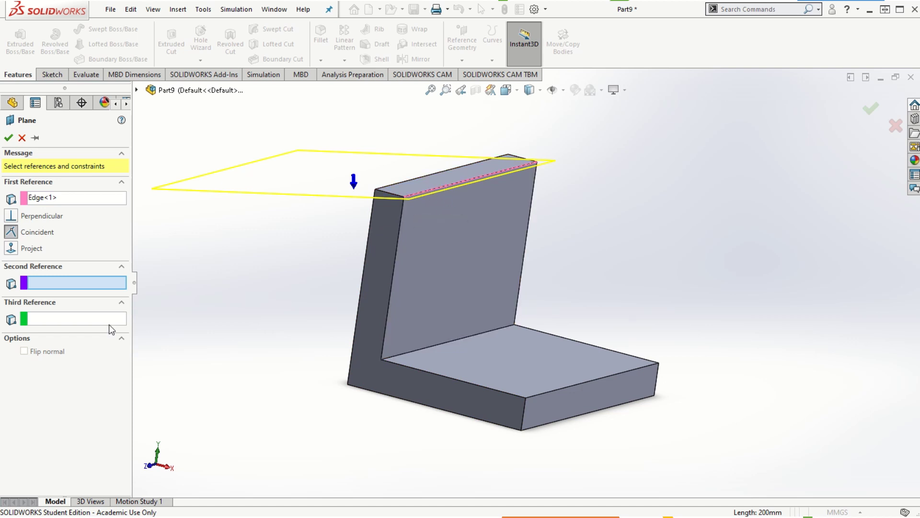
pyautogui.click(612, 379)
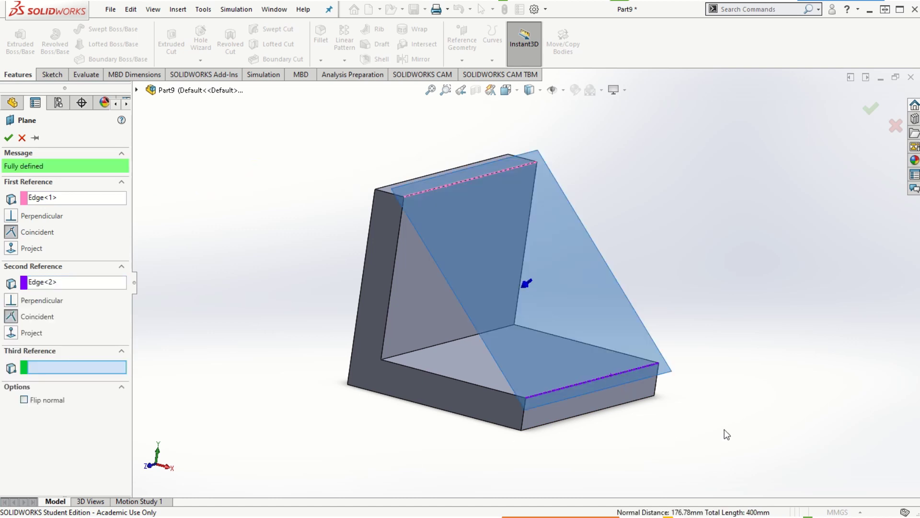
pyautogui.moveTo(738, 434); pyautogui.dragTo(742, 410, button='middle')
pyautogui.moveTo(685, 283); pyautogui.dragTo(657, 349, button='middle')
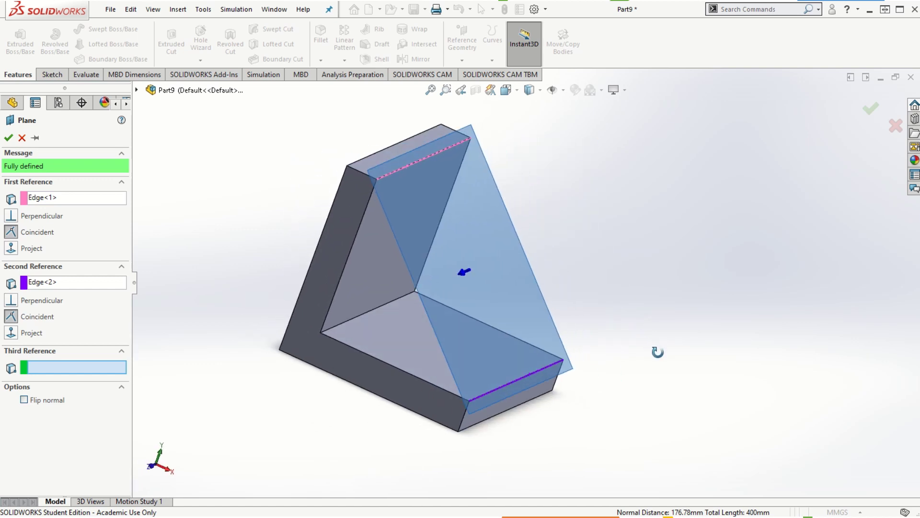
pyautogui.click(9, 138)
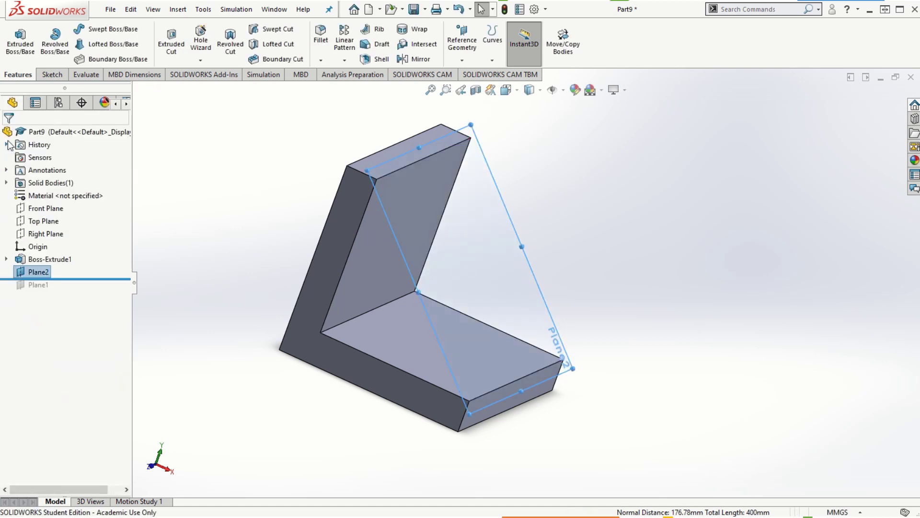
pyautogui.press('f')
pyautogui.scroll(-2, 505, 313)
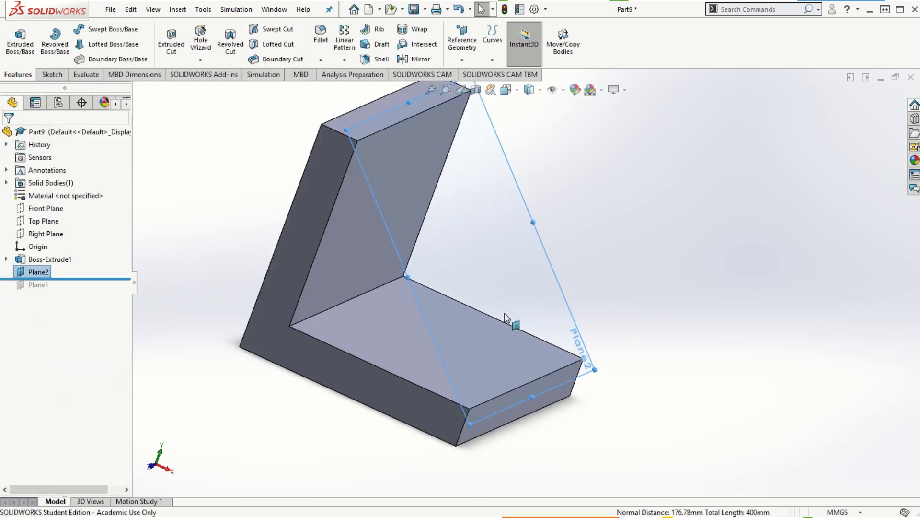
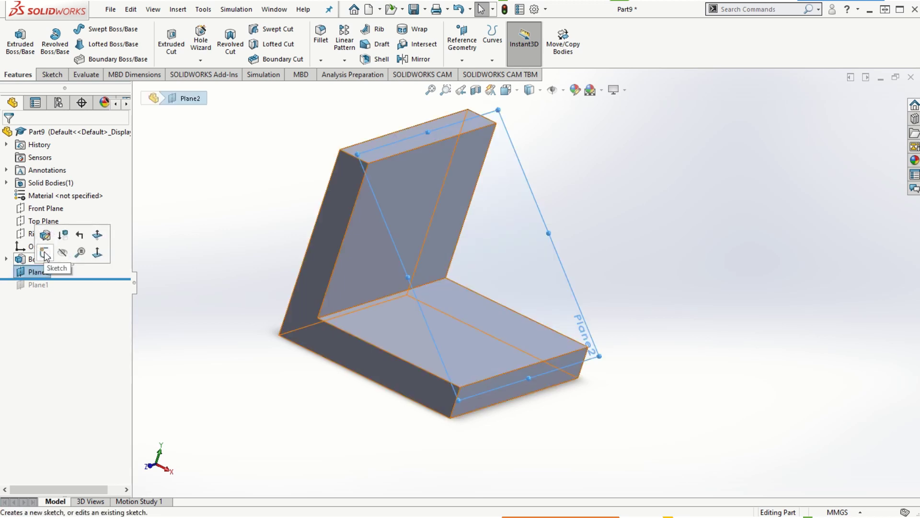
# Step: Start a sketch on the diagonal plane and draw a line joining the midpoints of its two reference edges
pyautogui.click(45, 253)
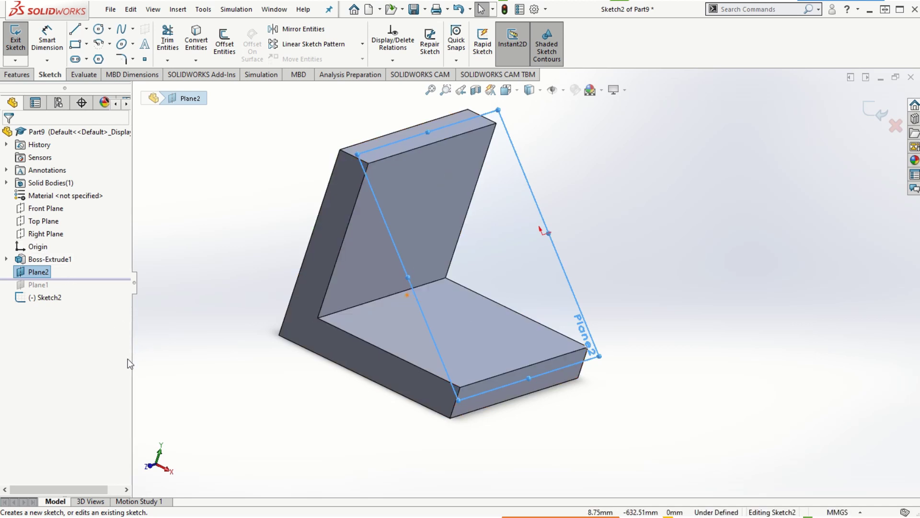
pyautogui.hotkey('ctrl', '8')
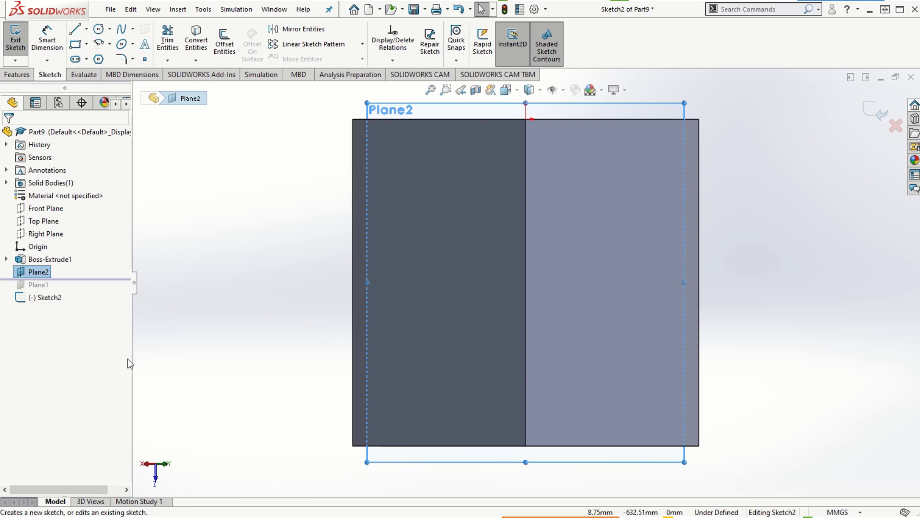
pyautogui.hotkey('ctrl', '8')
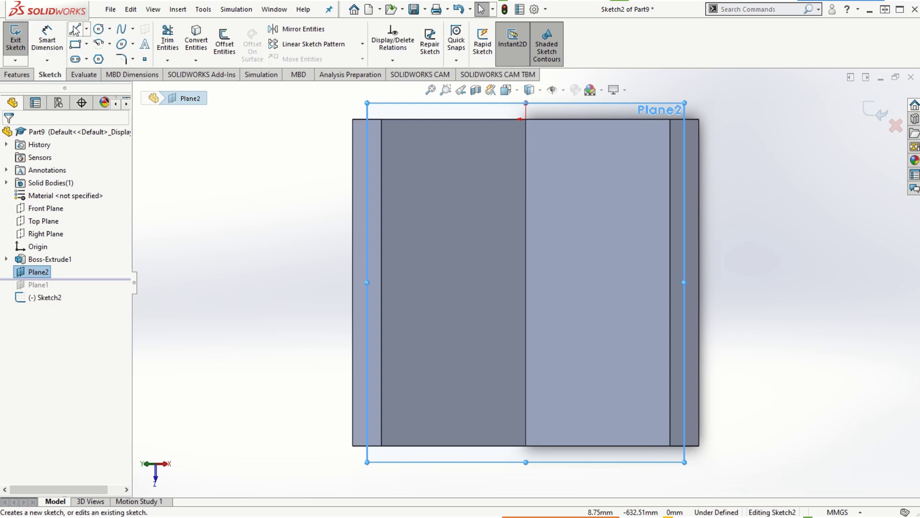
pyautogui.click(76, 29)
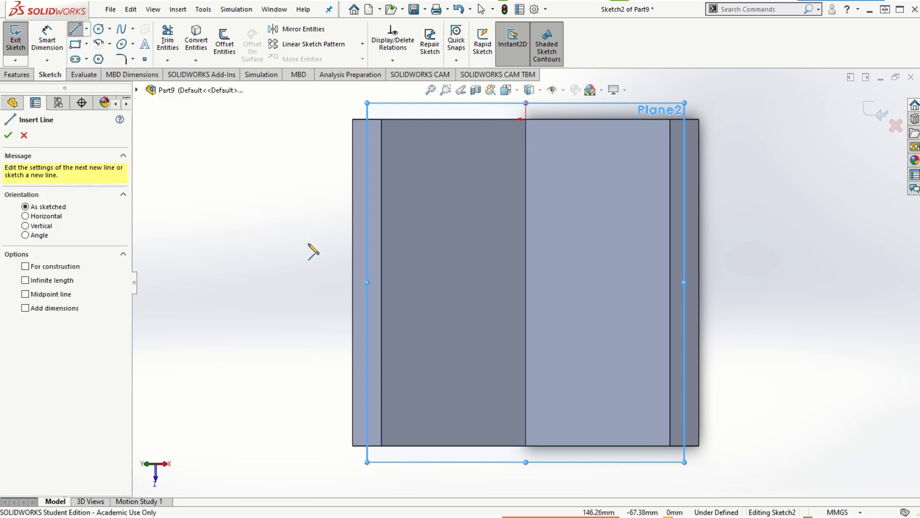
pyautogui.click(381, 282)
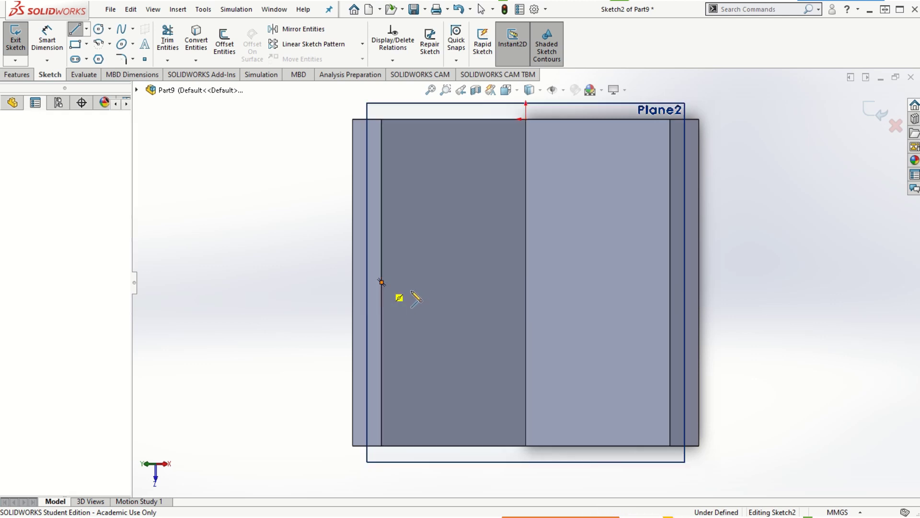
pyautogui.click(670, 283)
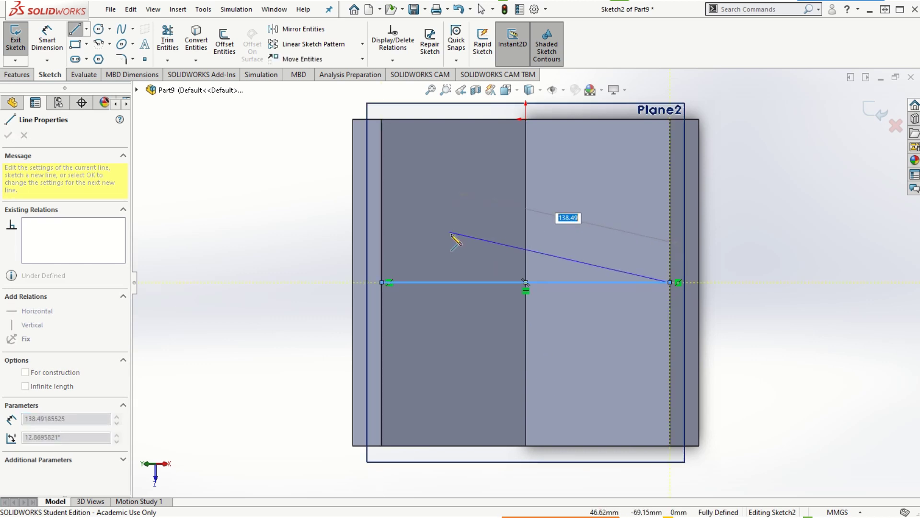
pyautogui.press('Escape')
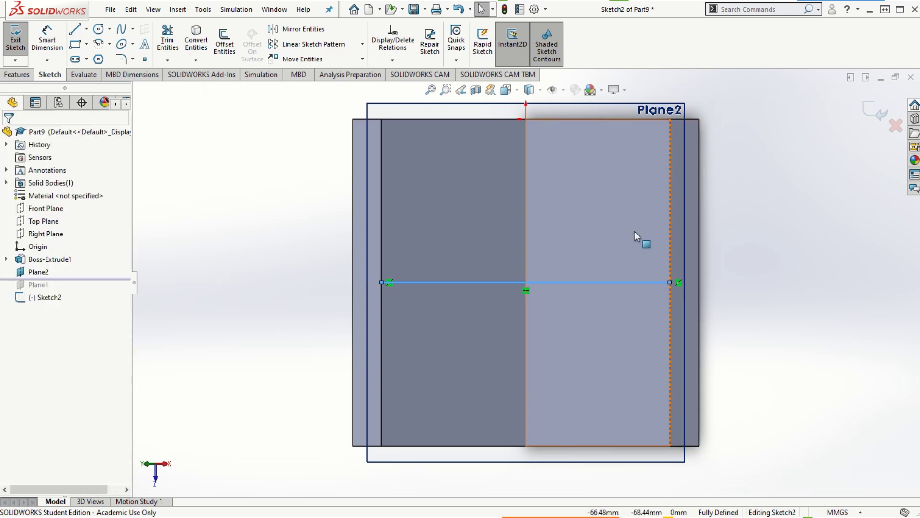
# Step: Close the diagonal-plane sketch and start a rib from its line, 10 mm thick on both sides
pyautogui.moveTo(757, 386); pyautogui.dragTo(756, 210, button='middle')
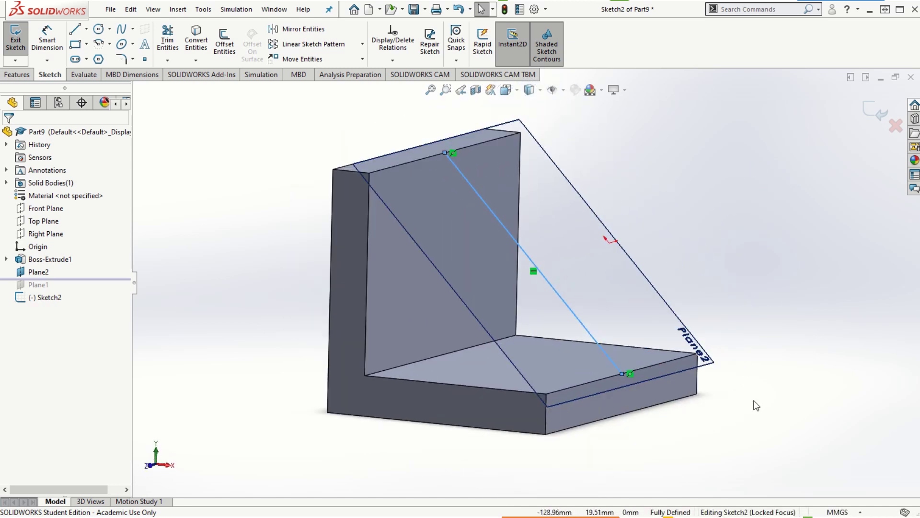
pyautogui.moveTo(778, 385)
pyautogui.mouseDown(button='middle')
pyautogui.moveTo(774, 376)
pyautogui.moveTo(591, 420)
pyautogui.moveTo(602, 402)
pyautogui.moveTo(590, 413)
pyautogui.moveTo(600, 411)
pyautogui.mouseUp(button='middle')
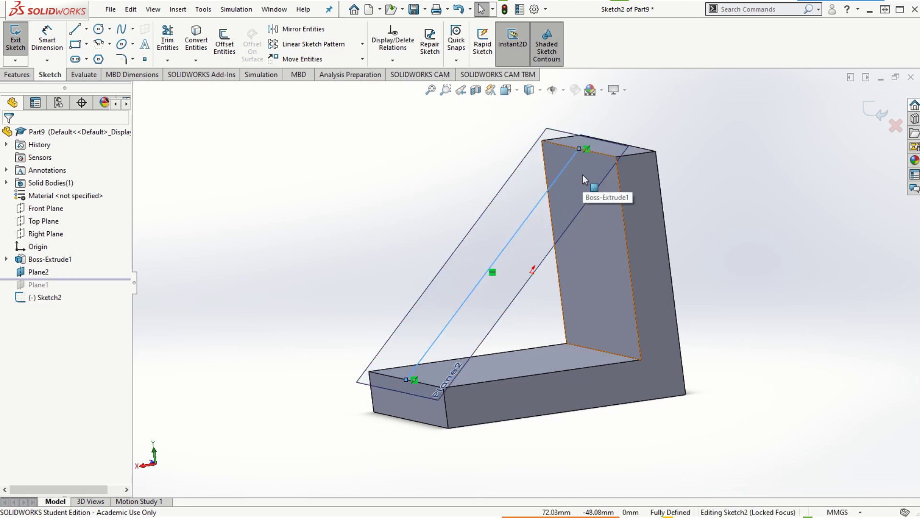
pyautogui.moveTo(650, 446)
pyautogui.mouseDown(button='middle')
pyautogui.moveTo(674, 429)
pyautogui.moveTo(769, 439)
pyautogui.moveTo(785, 431)
pyautogui.moveTo(770, 443)
pyautogui.mouseUp(button='middle')
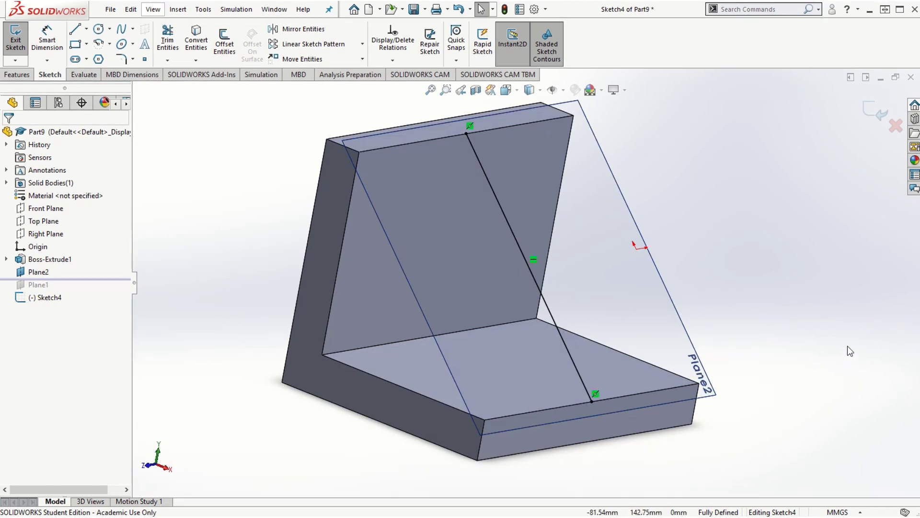
pyautogui.click(870, 114)
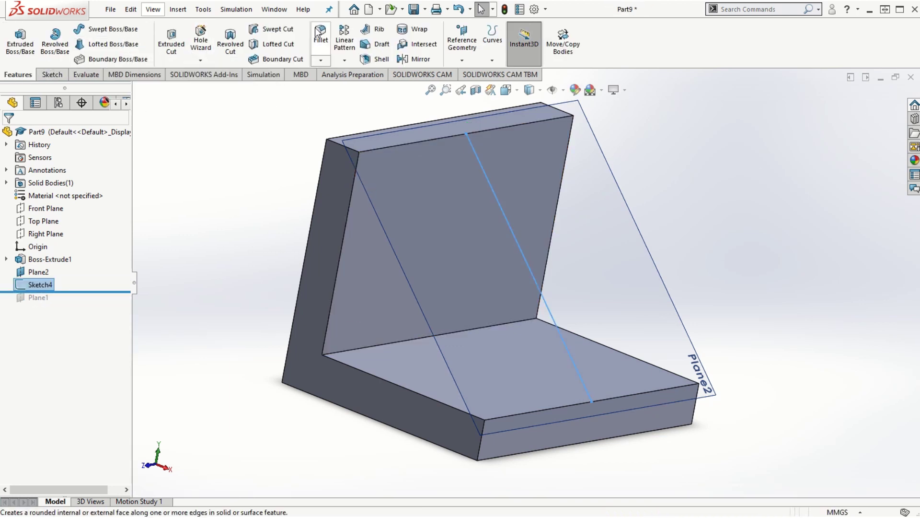
pyautogui.click(375, 29)
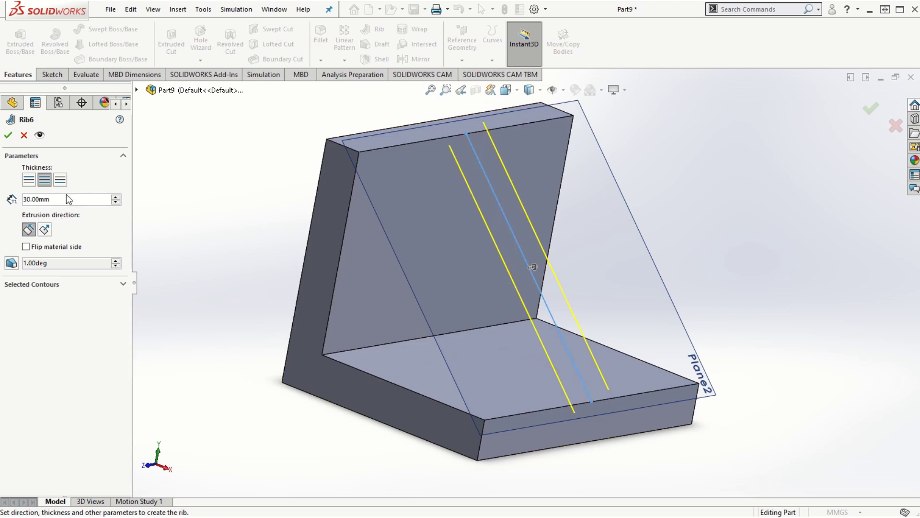
pyautogui.moveTo(65, 200); pyautogui.dragTo(22, 199)
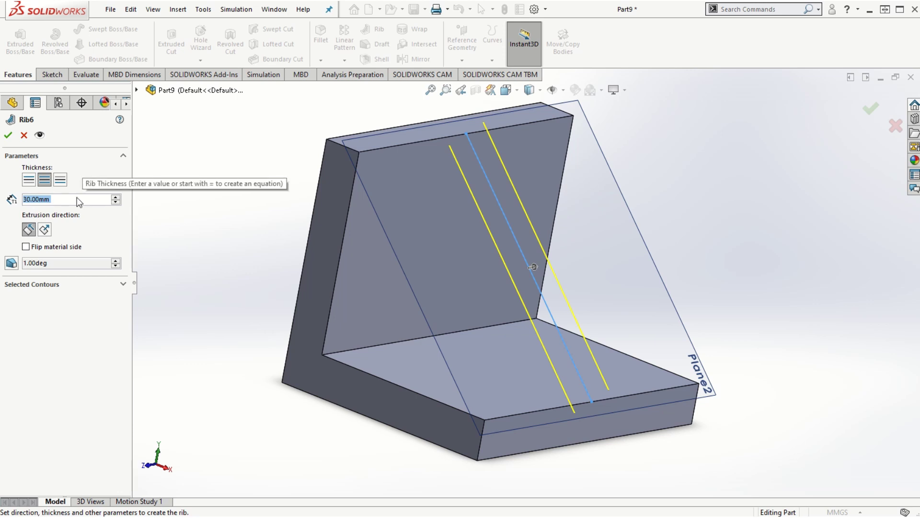
pyautogui.click(115, 202)
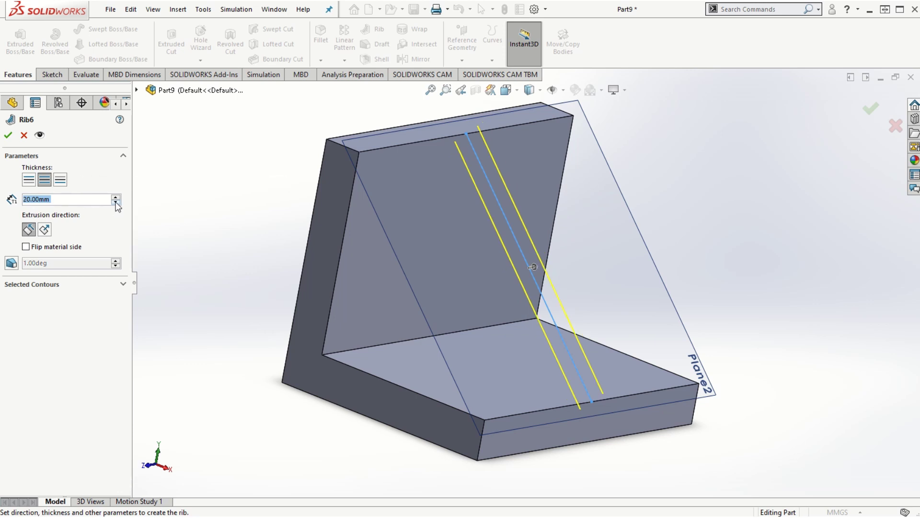
pyautogui.click(116, 202)
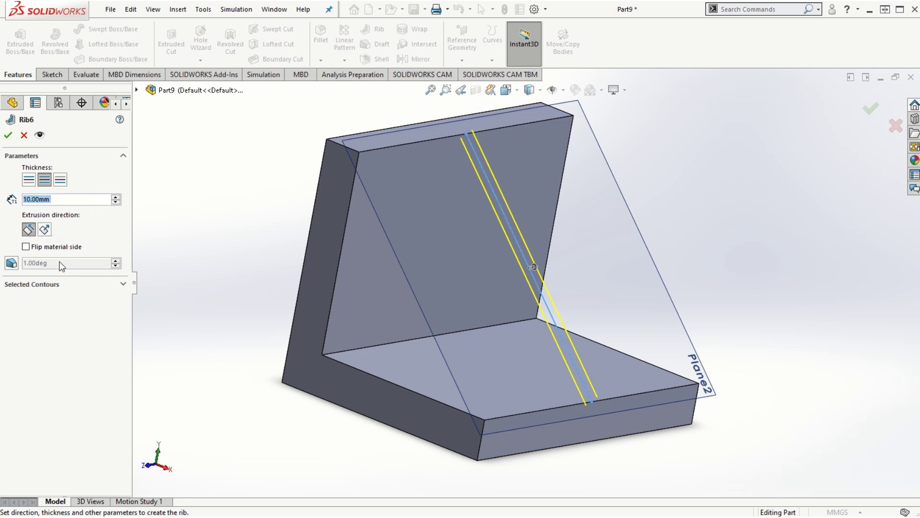
# Step: Extrude the rib normal to the sketch with the material side flipped toward the bracket's inner corner
pyautogui.click(29, 230)
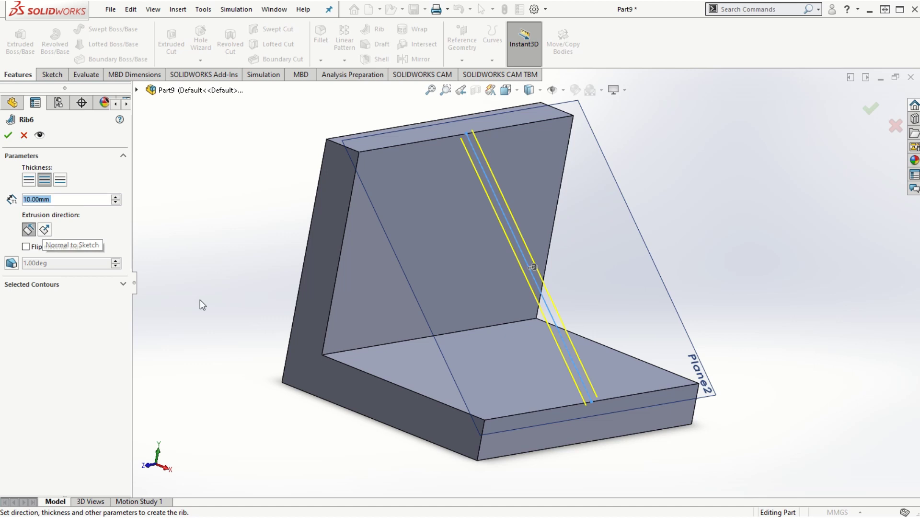
pyautogui.moveTo(314, 457)
pyautogui.mouseDown(button='middle')
pyautogui.moveTo(315, 447)
pyautogui.moveTo(360, 436)
pyautogui.mouseUp(button='middle')
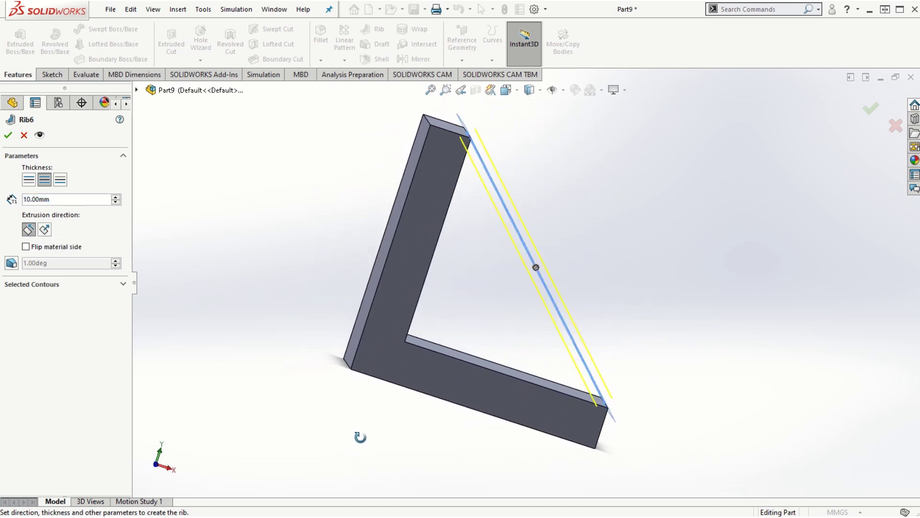
pyautogui.scroll(-3, 481, 361)
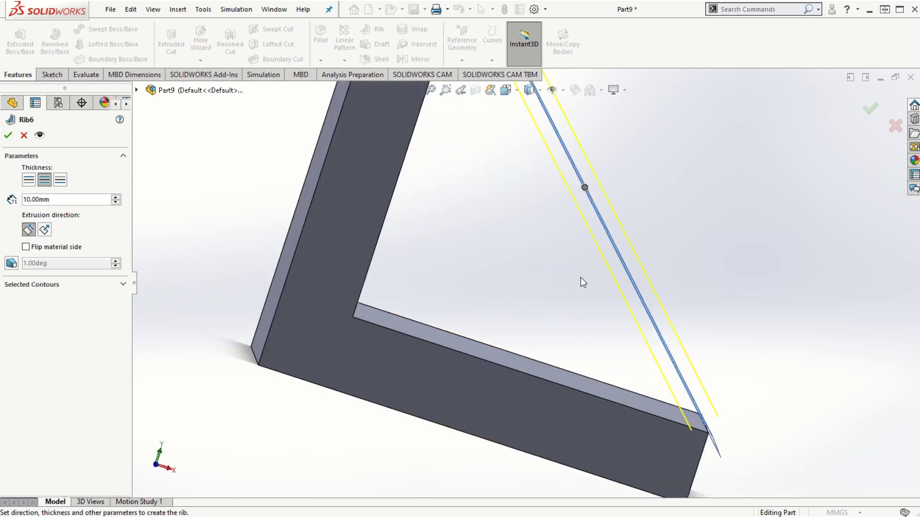
pyautogui.scroll(3, 589, 299)
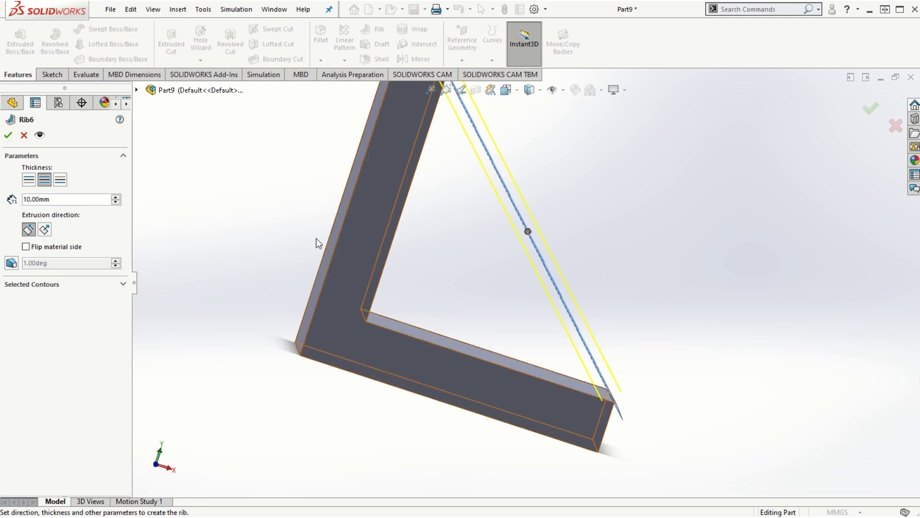
pyautogui.click(44, 231)
pyautogui.moveTo(706, 306); pyautogui.dragTo(563, 206, button='middle')
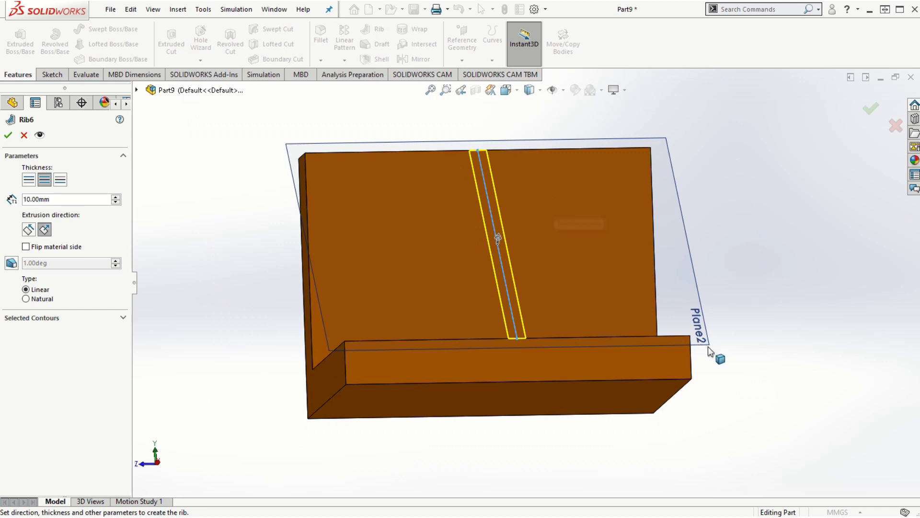
pyautogui.moveTo(710, 352); pyautogui.dragTo(749, 376, button='middle')
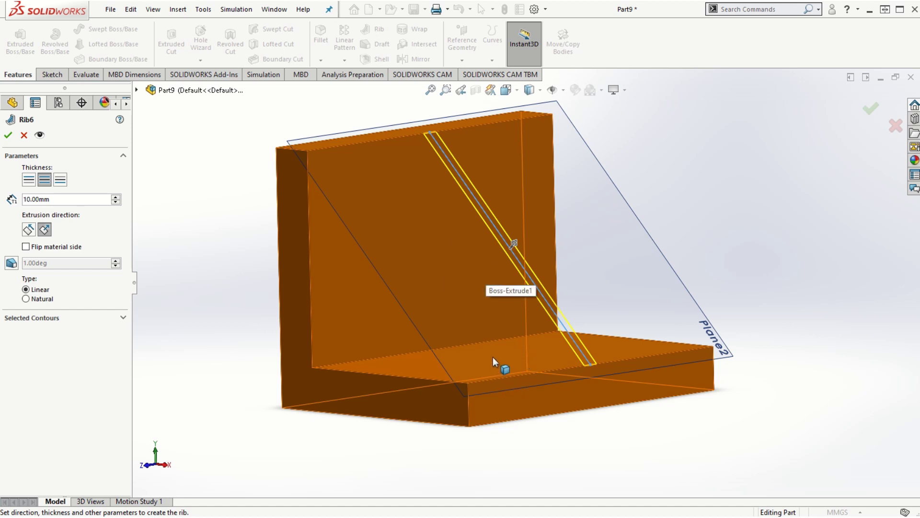
pyautogui.click(26, 247)
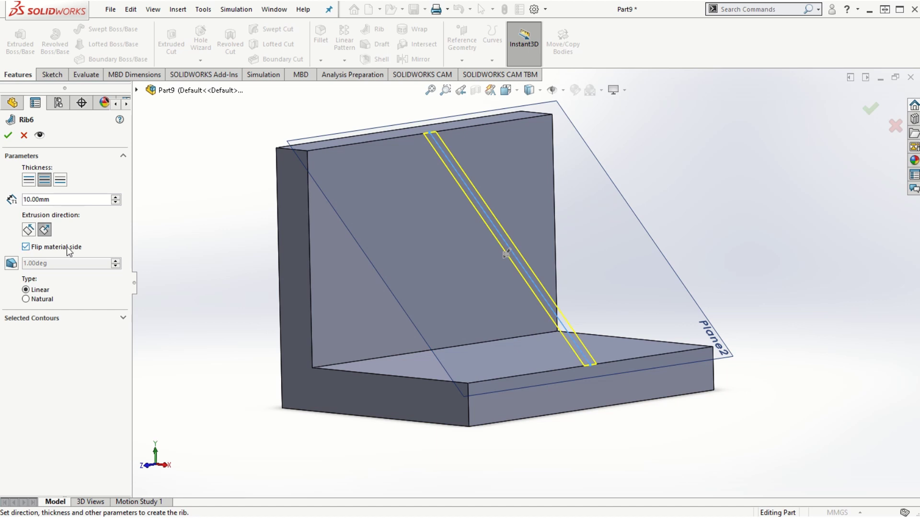
pyautogui.moveTo(186, 330)
pyautogui.mouseDown(button='middle')
pyautogui.moveTo(215, 324)
pyautogui.moveTo(231, 306)
pyautogui.moveTo(213, 302)
pyautogui.moveTo(191, 339)
pyautogui.mouseUp(button='middle')
pyautogui.click(10, 137)
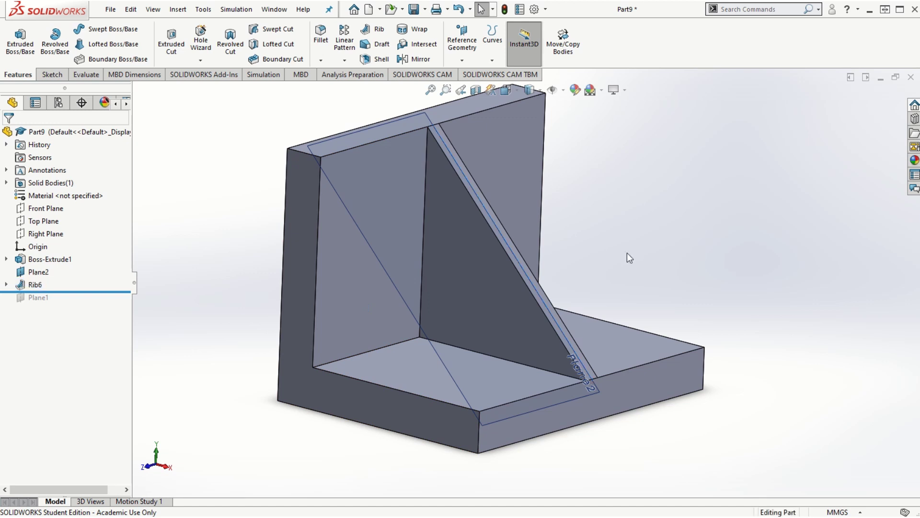
# Step: Edit the rib and set its thickness to 30 mm
pyautogui.moveTo(627, 256); pyautogui.dragTo(693, 289, button='middle')
pyautogui.scroll(-2, 513, 183)
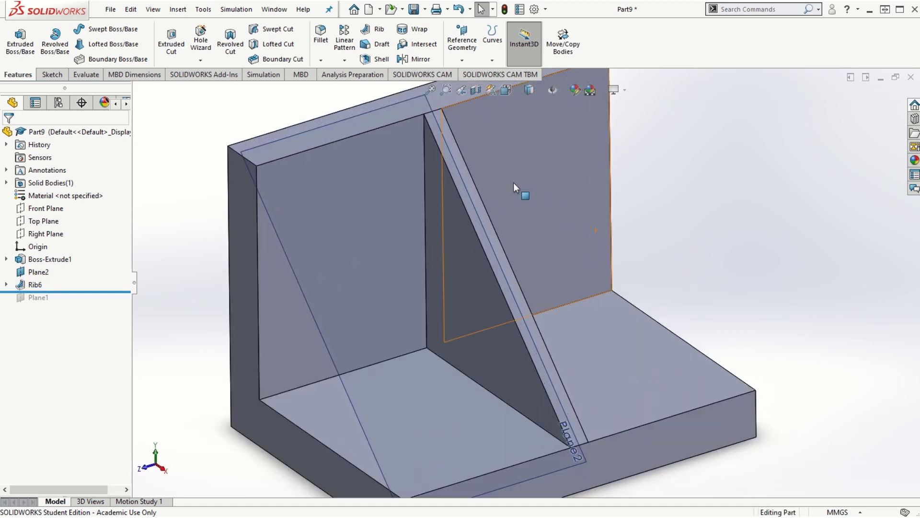
pyautogui.scroll(-1, 545, 251)
pyautogui.press('f')
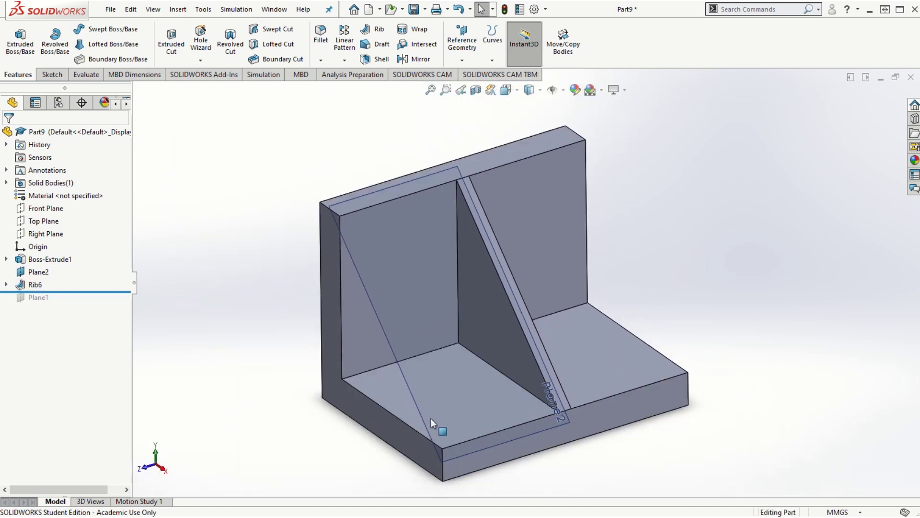
pyautogui.rightClick(36, 286)
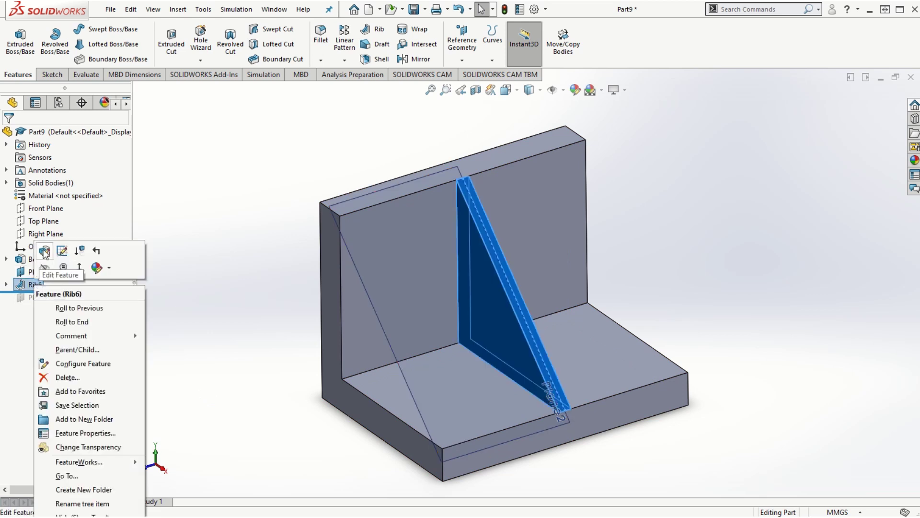
pyautogui.click(45, 250)
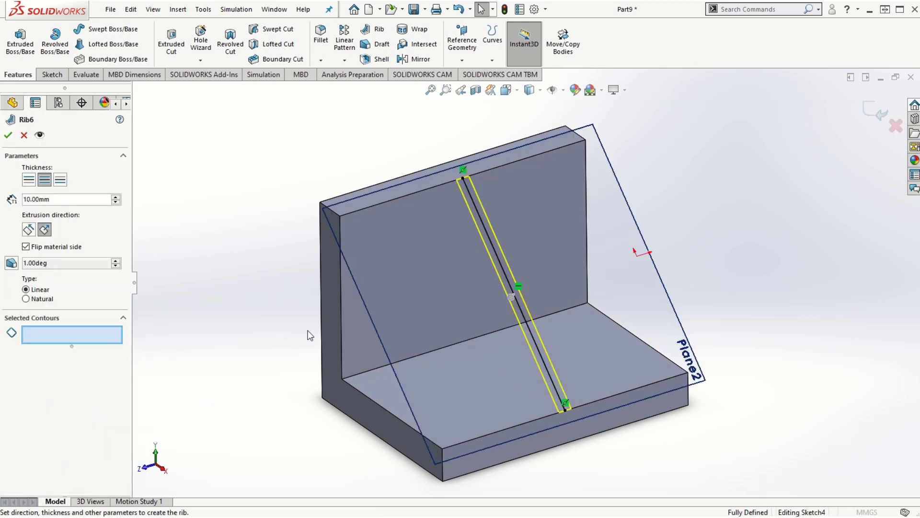
pyautogui.click(117, 196)
pyautogui.click(117, 197)
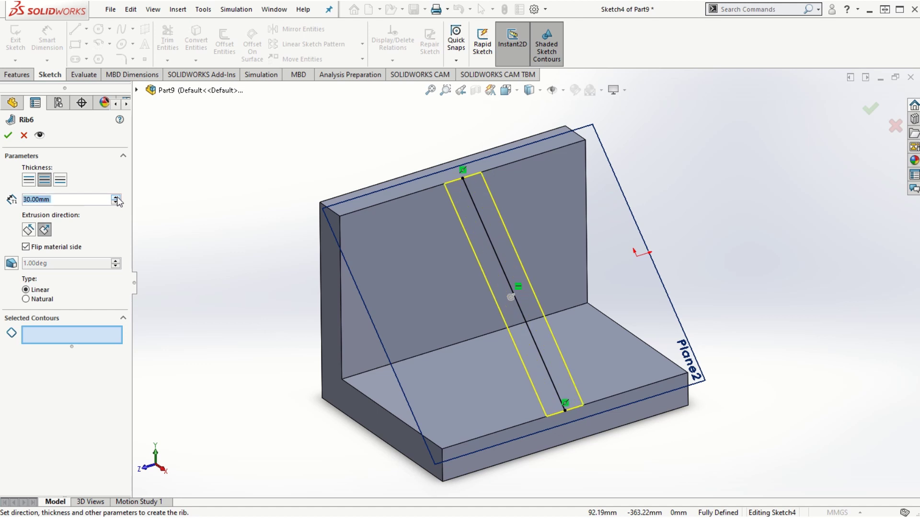
pyautogui.click(9, 136)
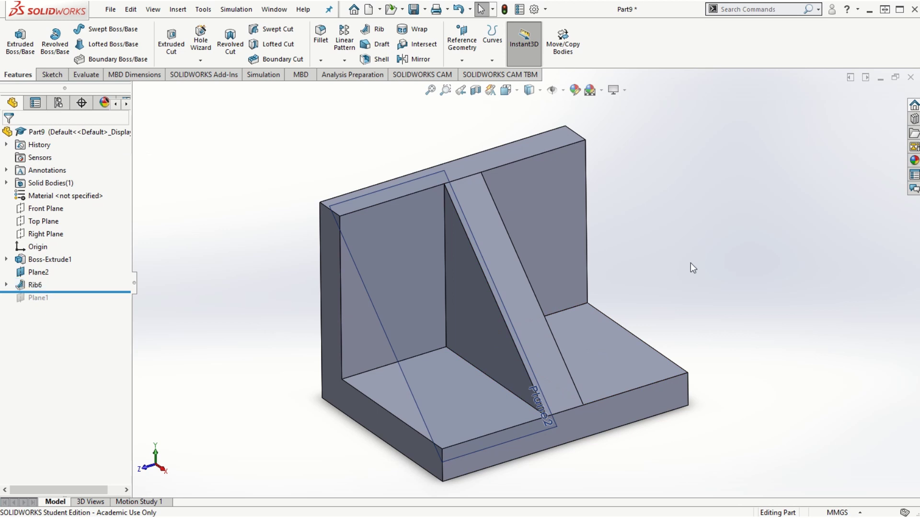
# Step: Roll the model back to just after the bracket's extrusion, before the diagonal plane and the rib
pyautogui.moveTo(692, 263); pyautogui.dragTo(685, 331, button='middle')
pyautogui.press('Escape')
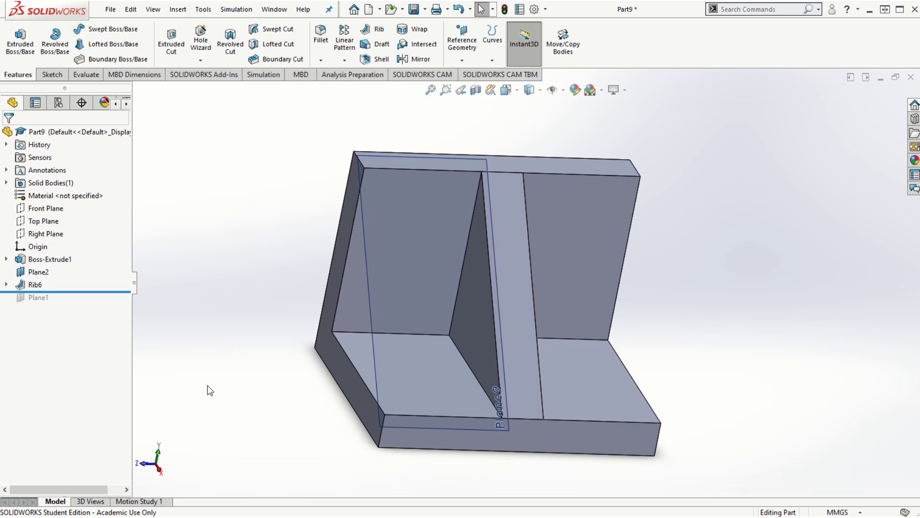
pyautogui.moveTo(209, 391)
pyautogui.mouseDown(button='middle')
pyautogui.moveTo(217, 387)
pyautogui.moveTo(205, 402)
pyautogui.mouseUp(button='middle')
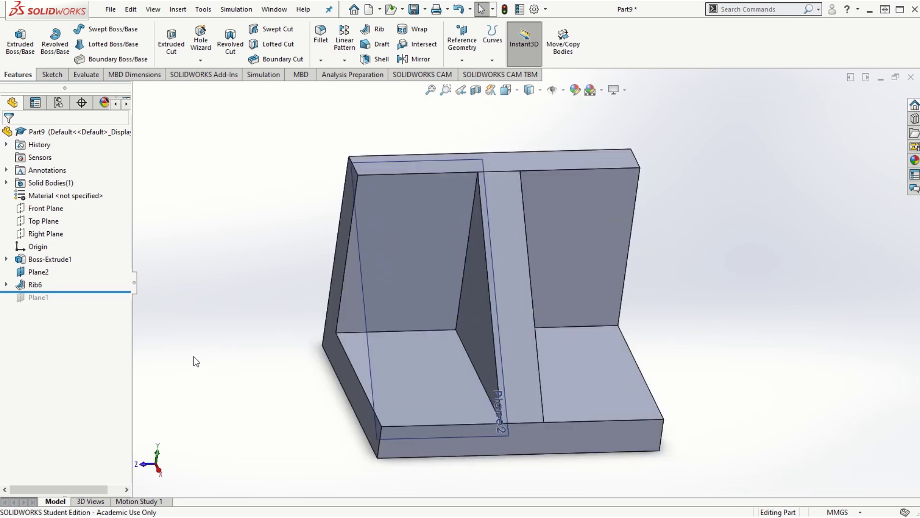
pyautogui.scroll(-2, 596, 244)
pyautogui.scroll(2, 584, 250)
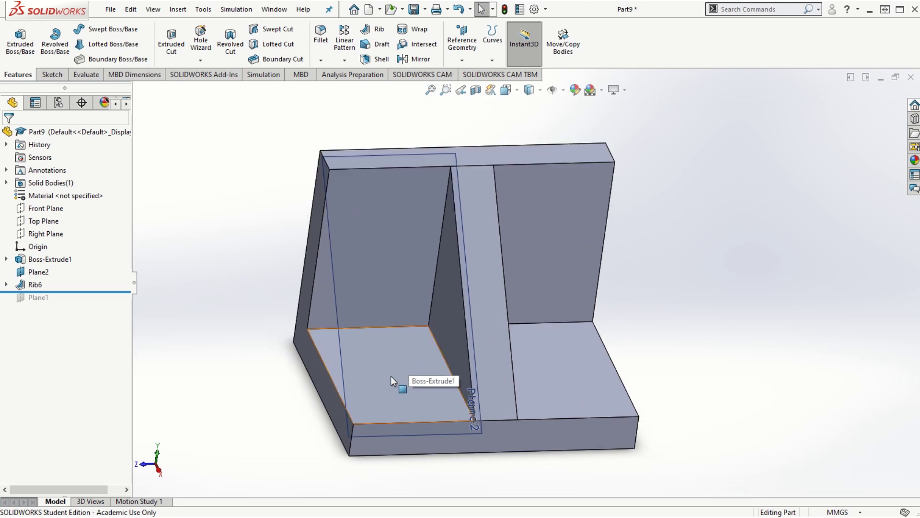
pyautogui.moveTo(210, 348); pyautogui.dragTo(249, 380, button='middle')
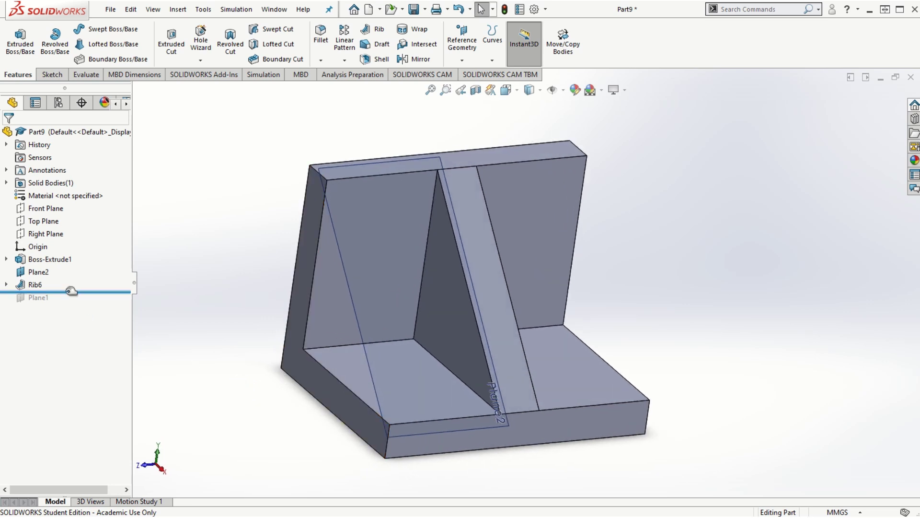
pyautogui.moveTo(71, 291); pyautogui.dragTo(70, 278)
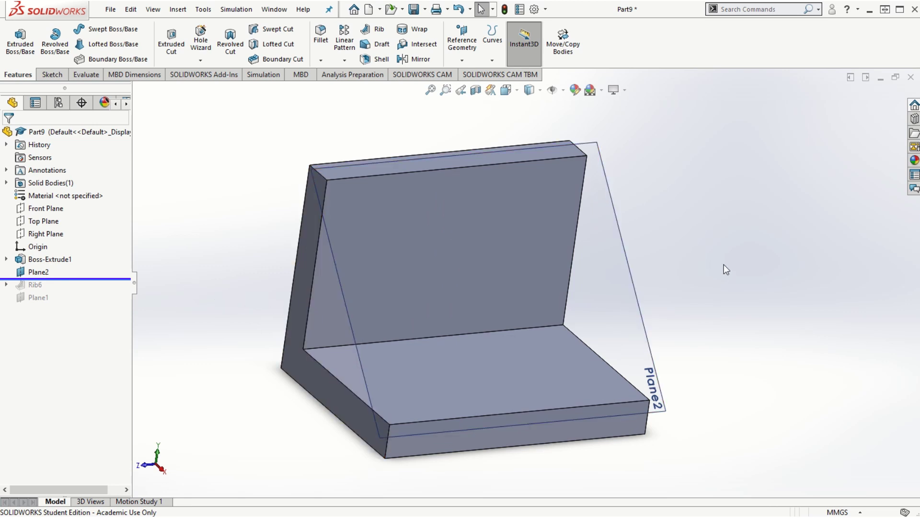
pyautogui.moveTo(79, 277); pyautogui.dragTo(79, 269)
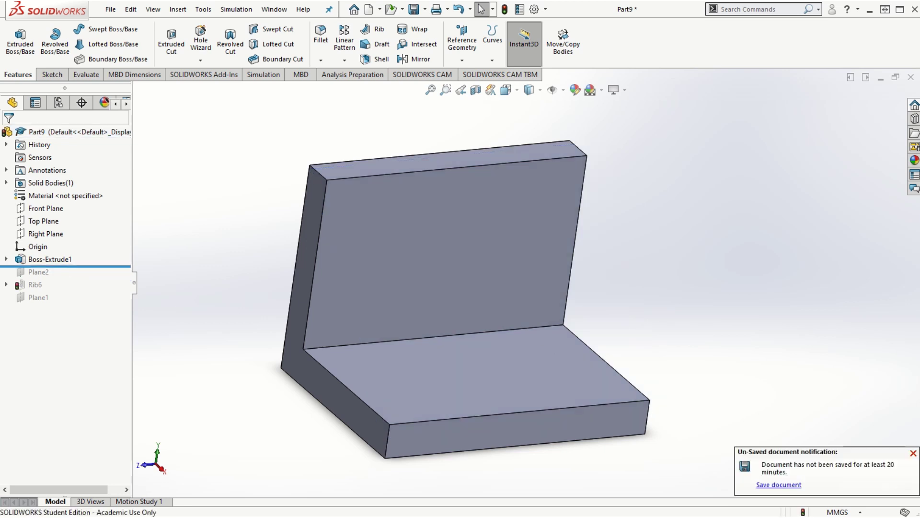
pyautogui.click(913, 453)
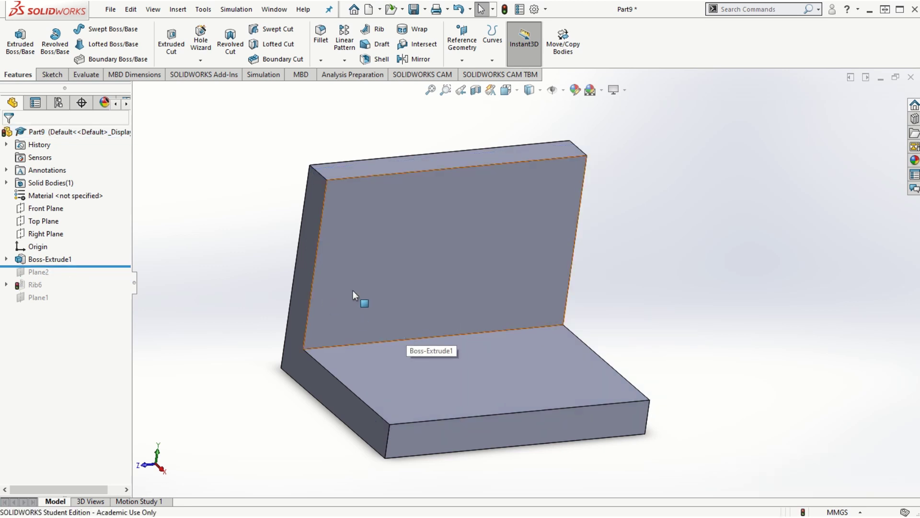
# Step: Sketch a circle about 79 mm in diameter near the middle of the upright leg's inner face and activate Smart Dimension
pyautogui.moveTo(438, 372)
pyautogui.mouseDown(button='middle')
pyautogui.moveTo(778, 439)
pyautogui.moveTo(740, 415)
pyautogui.moveTo(301, 306)
pyautogui.moveTo(443, 375)
pyautogui.mouseUp(button='middle')
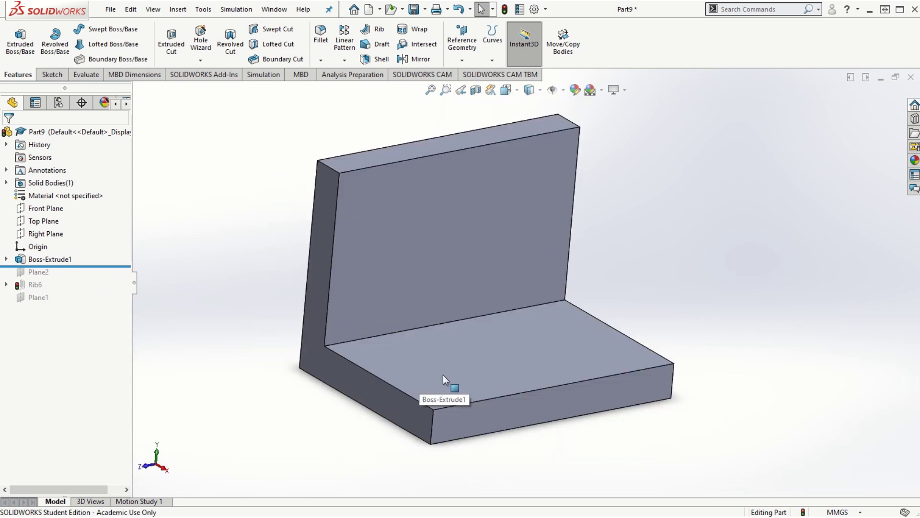
pyautogui.click(468, 231)
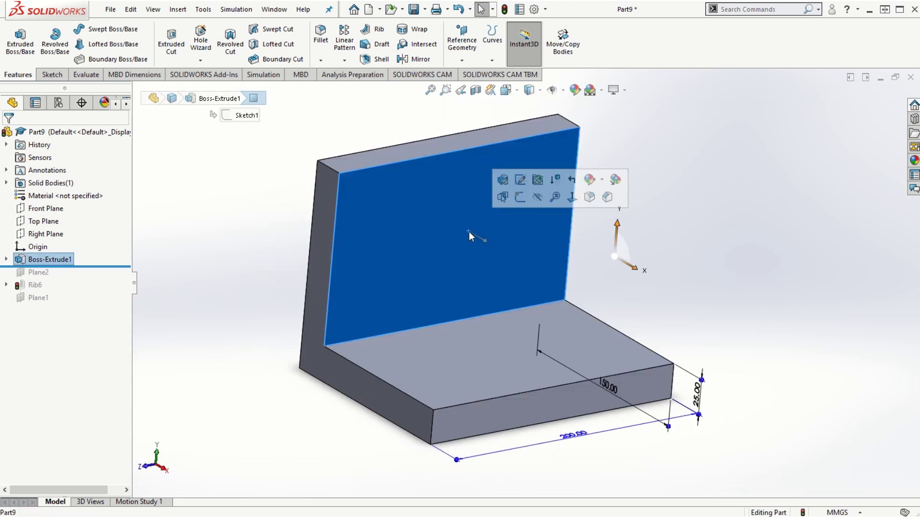
pyautogui.click(573, 197)
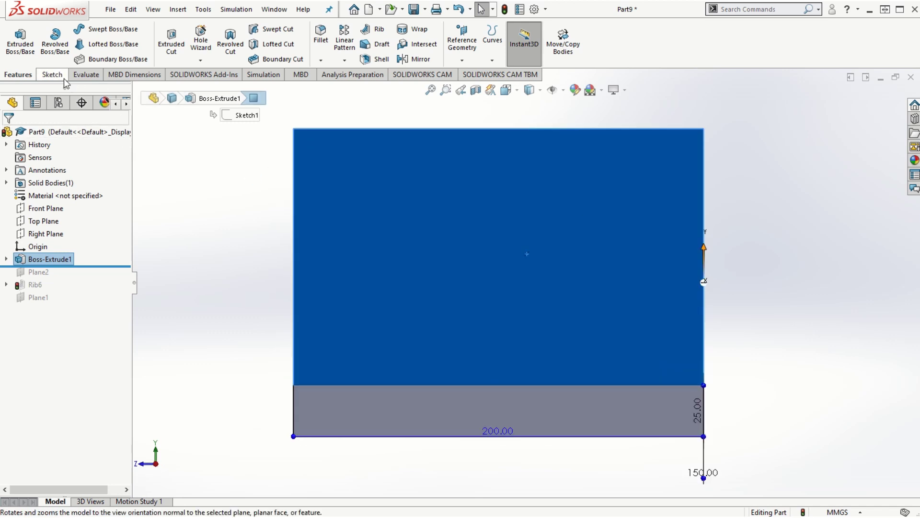
pyautogui.click(53, 75)
pyautogui.click(99, 28)
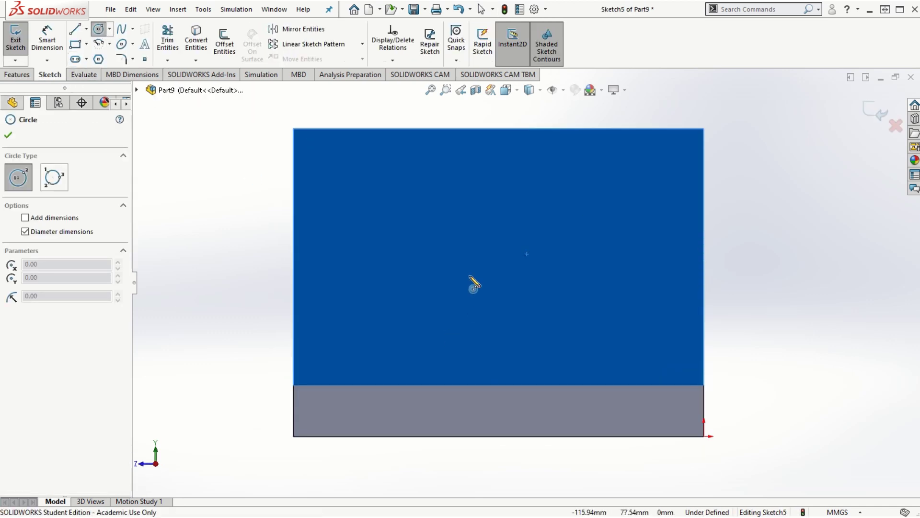
pyautogui.click(493, 259)
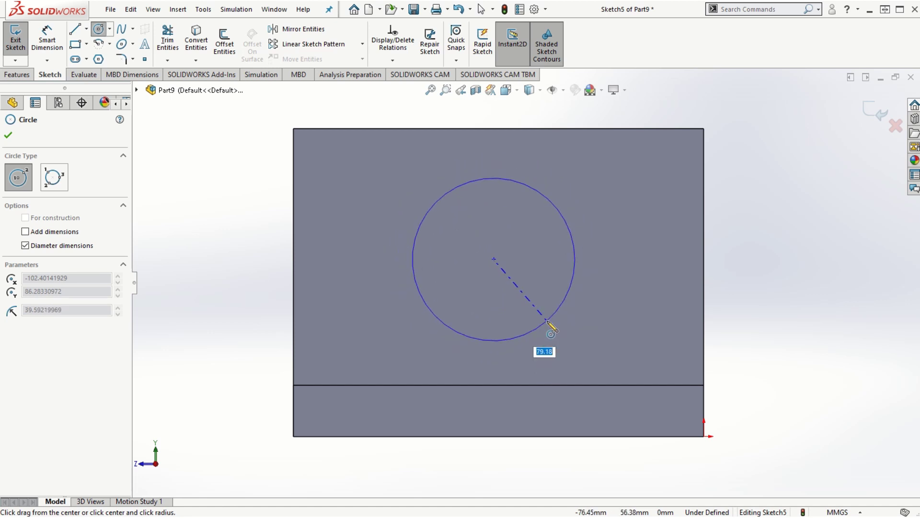
pyautogui.click(547, 321)
pyautogui.moveTo(869, 324); pyautogui.dragTo(873, 277, button='right')
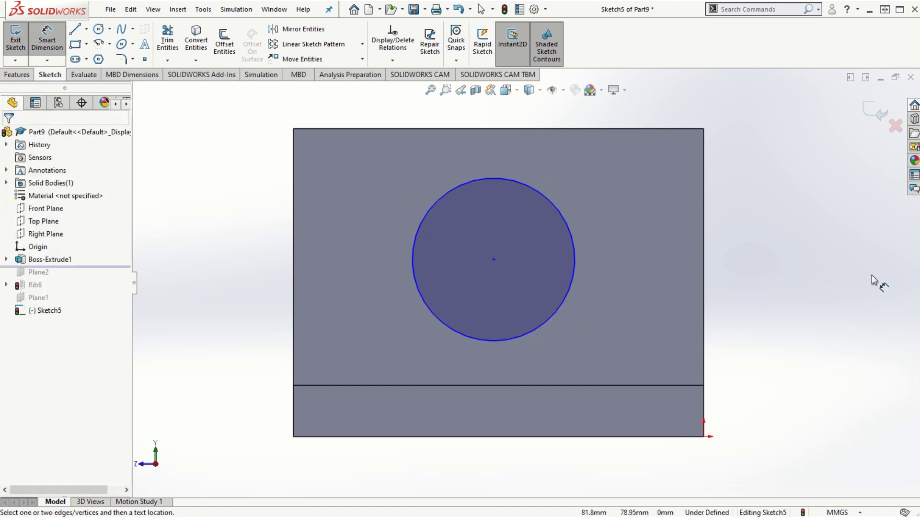
# Step: Dimension the circle on the upright face with a diameter of 80 mm
pyautogui.click(550, 202)
pyautogui.click(789, 179)
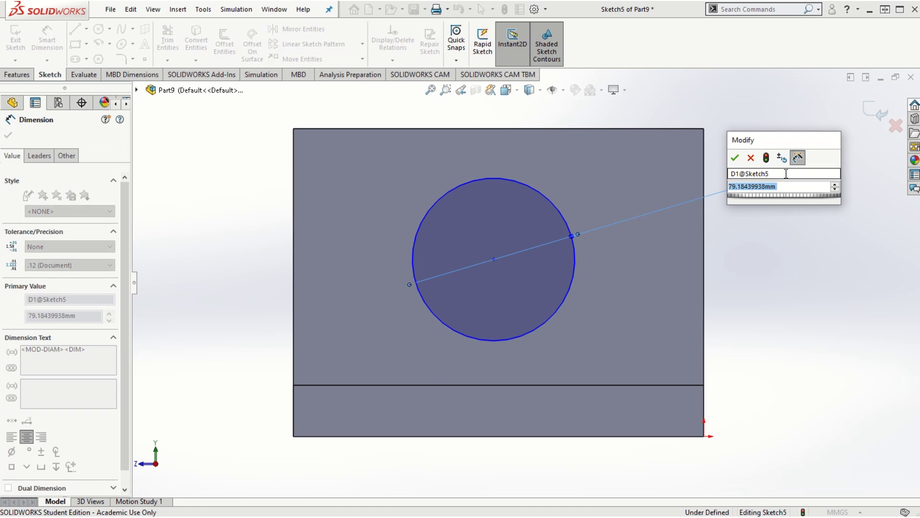
pyautogui.write('80')
pyautogui.press('Return')
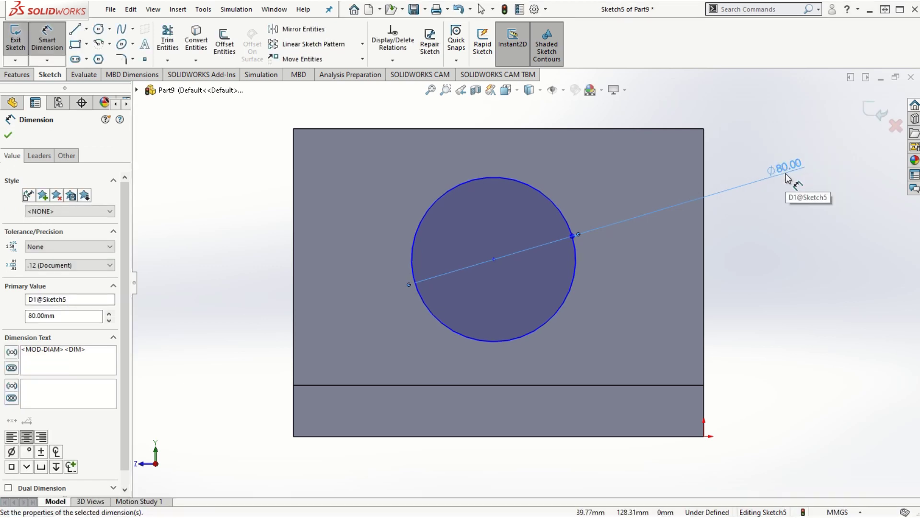
# Step: Dimension the circle's centre 60 mm above the inner corner edge where the upright meets the base
pyautogui.click(494, 259)
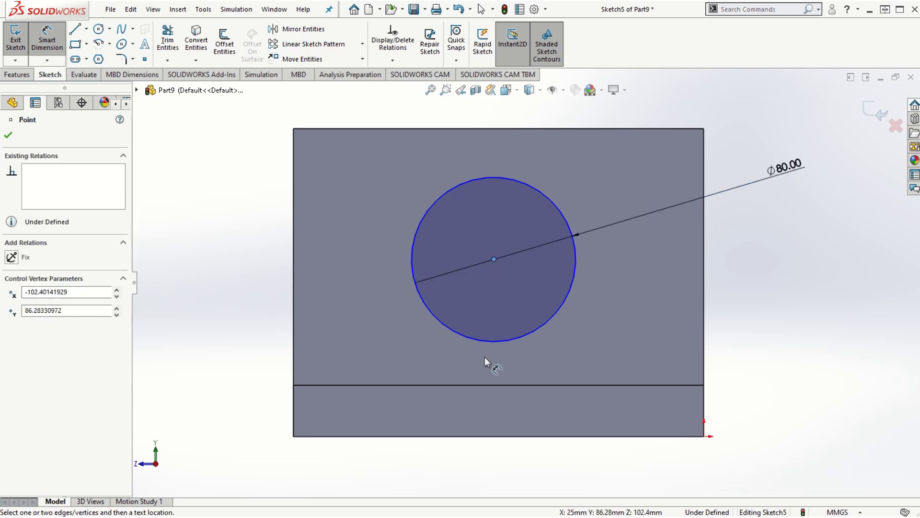
pyautogui.click(486, 385)
pyautogui.click(770, 318)
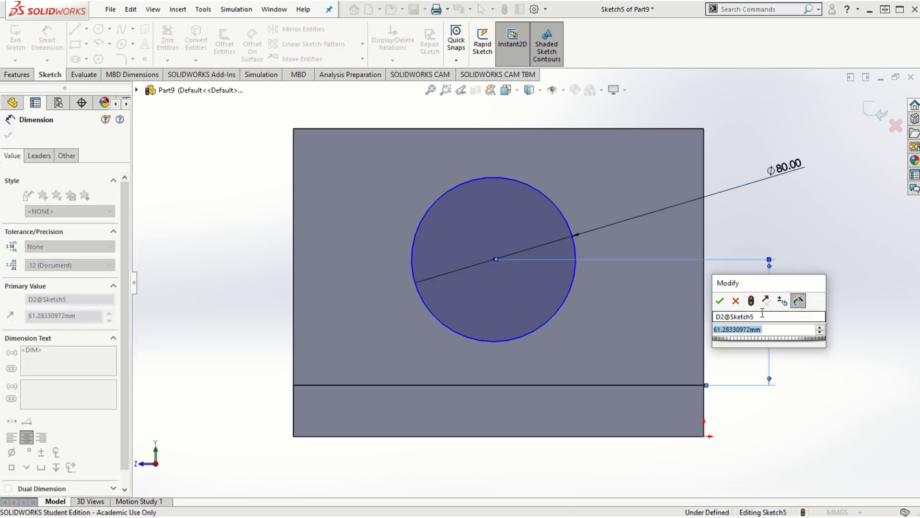
pyautogui.write('60')
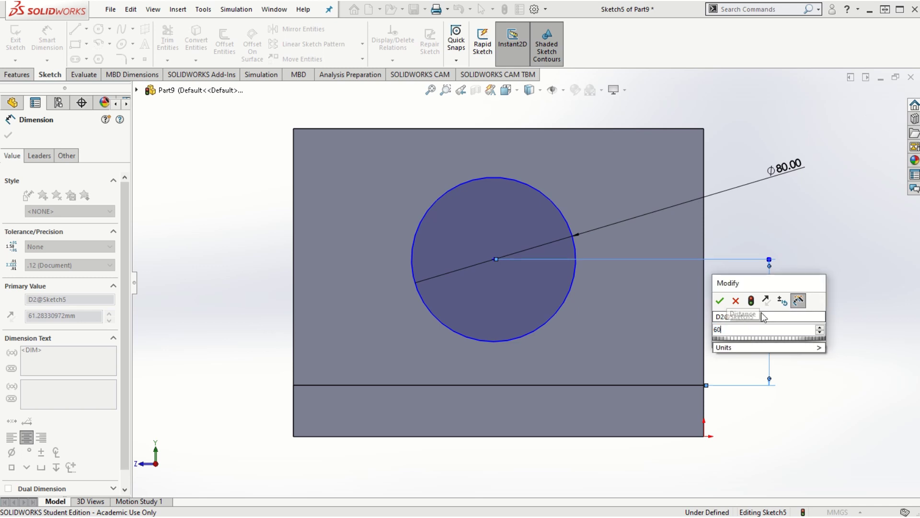
pyautogui.click(720, 301)
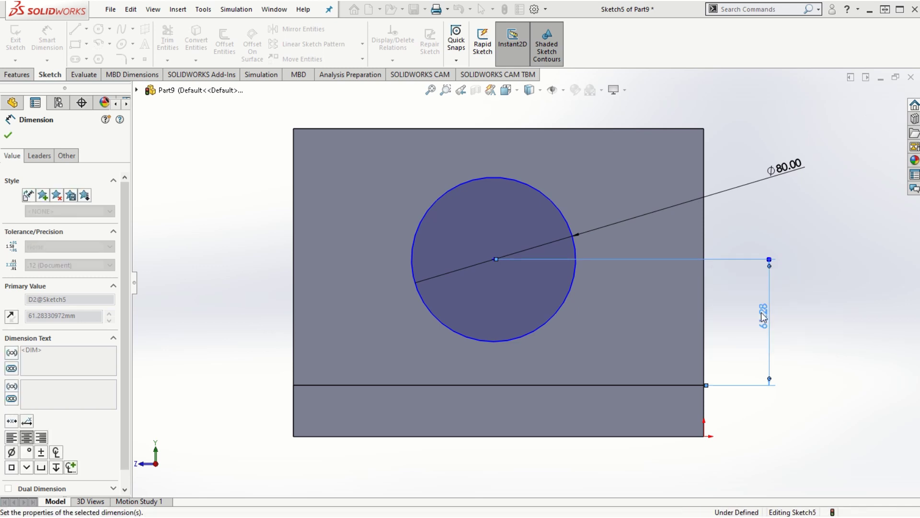
# Step: Dimension the circle's centre 100 mm from the upright's vertical side edge and finish dimensioning
pyautogui.click(494, 262)
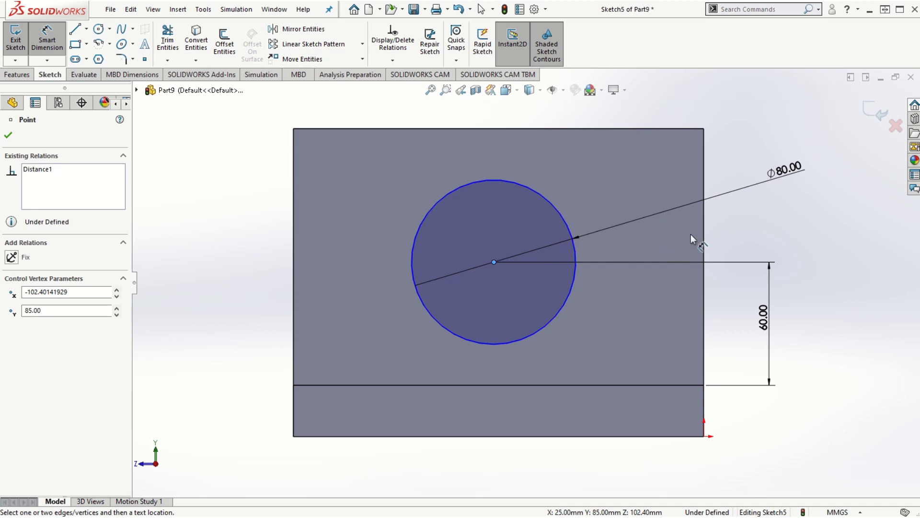
pyautogui.click(705, 229)
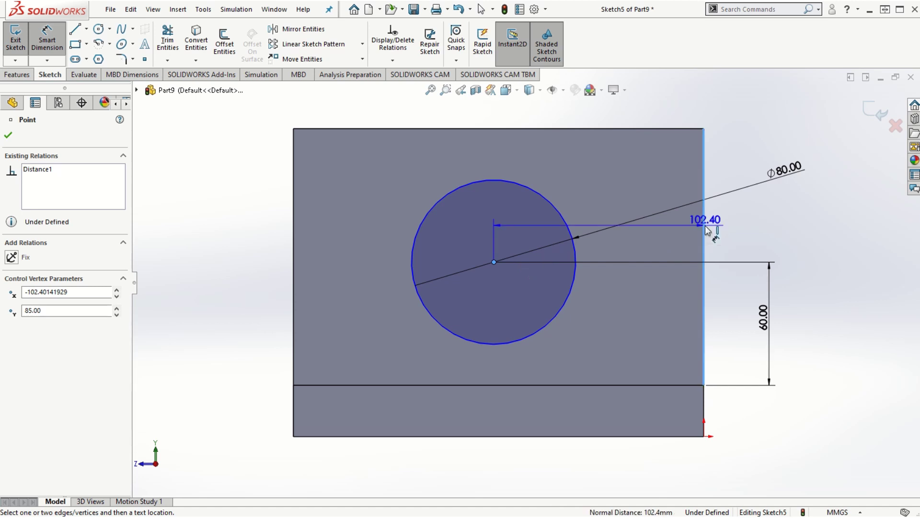
pyautogui.click(600, 120)
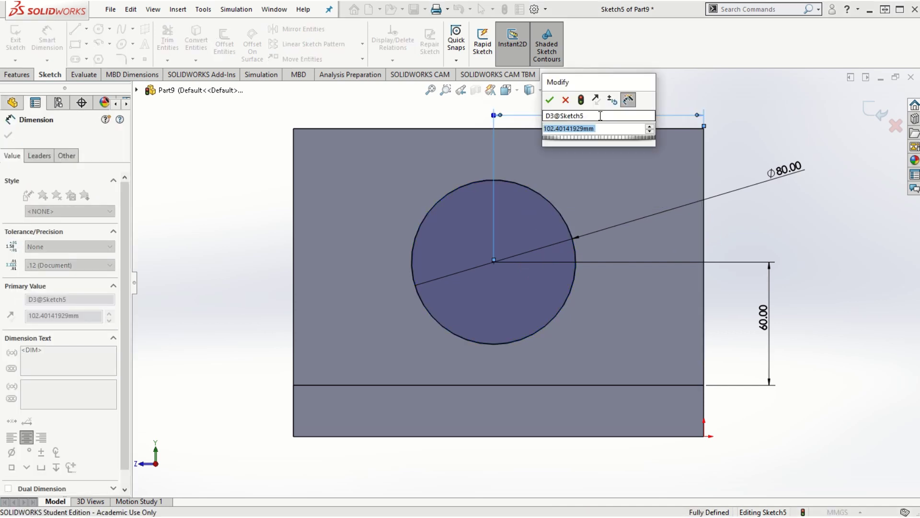
pyautogui.write('100')
pyautogui.press('Return')
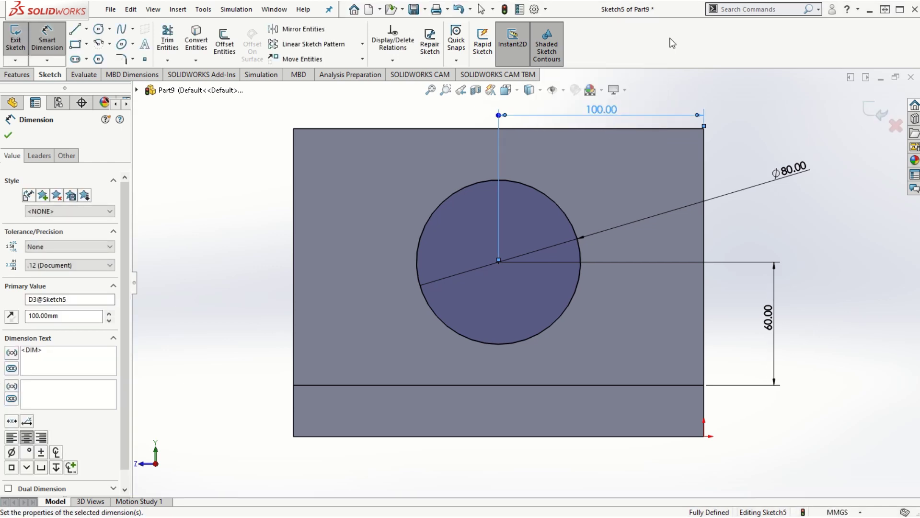
pyautogui.click(9, 136)
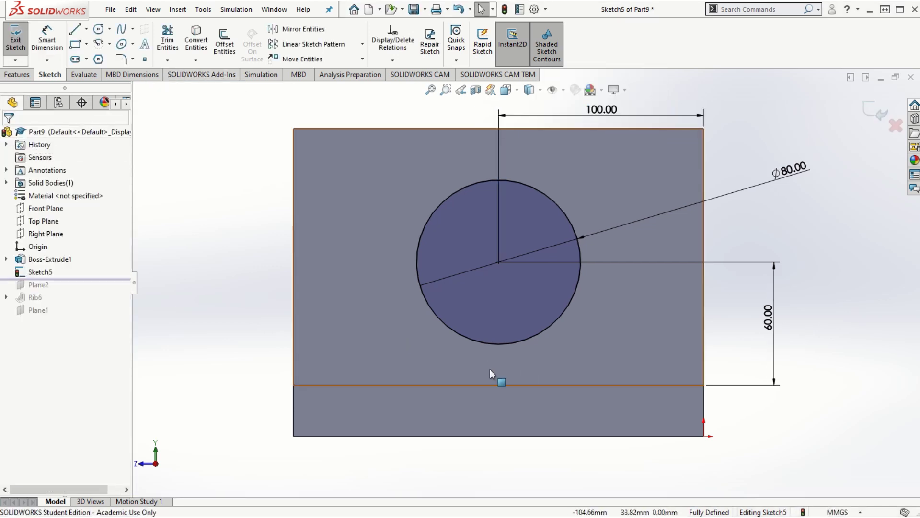
# Step: Extrude the circle outward over the base as a merged Blind boss 200 mm long
pyautogui.hotkey('ctrl', '7')
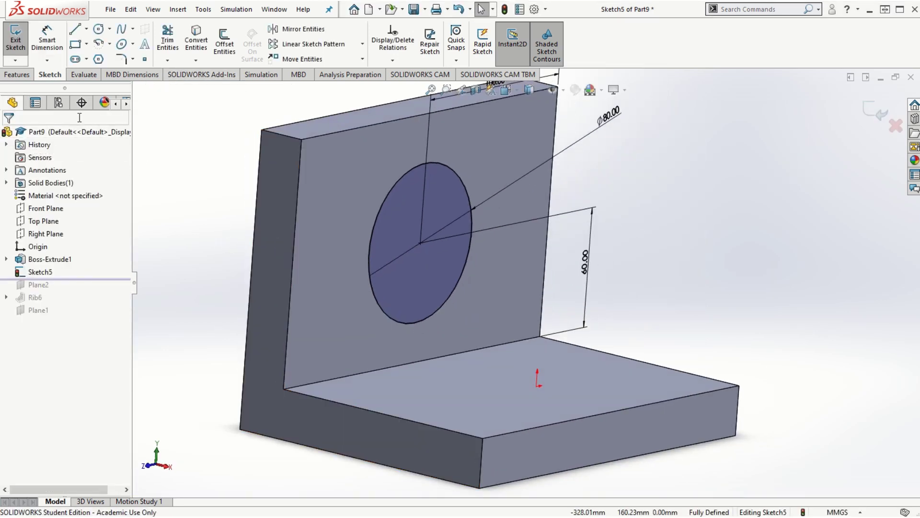
pyautogui.click(22, 76)
pyautogui.click(20, 41)
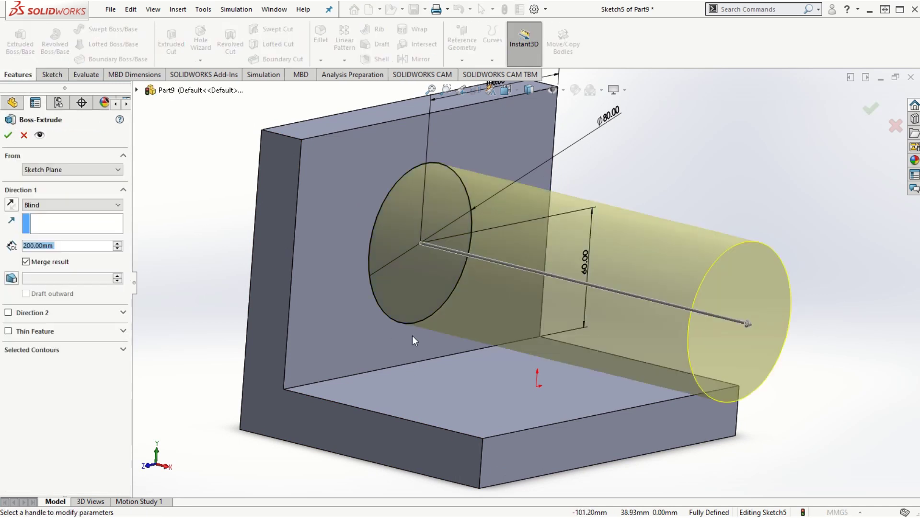
pyautogui.moveTo(727, 470); pyautogui.dragTo(715, 441, button='middle')
pyautogui.scroll(-2, 655, 436)
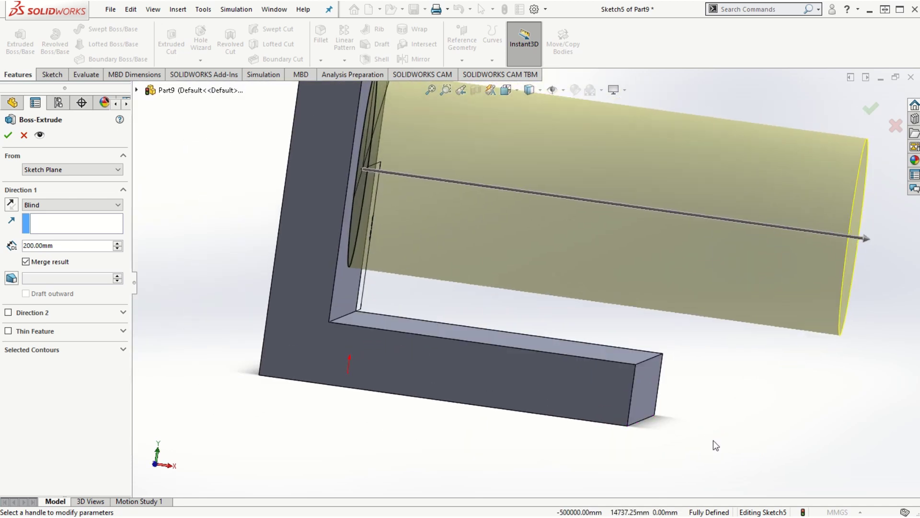
pyautogui.moveTo(747, 386); pyautogui.dragTo(741, 383, button='middle')
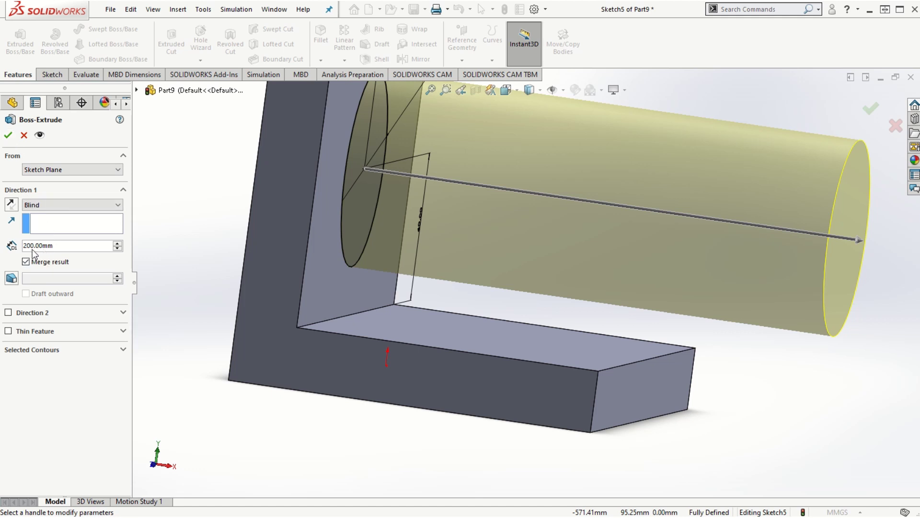
pyautogui.click(8, 136)
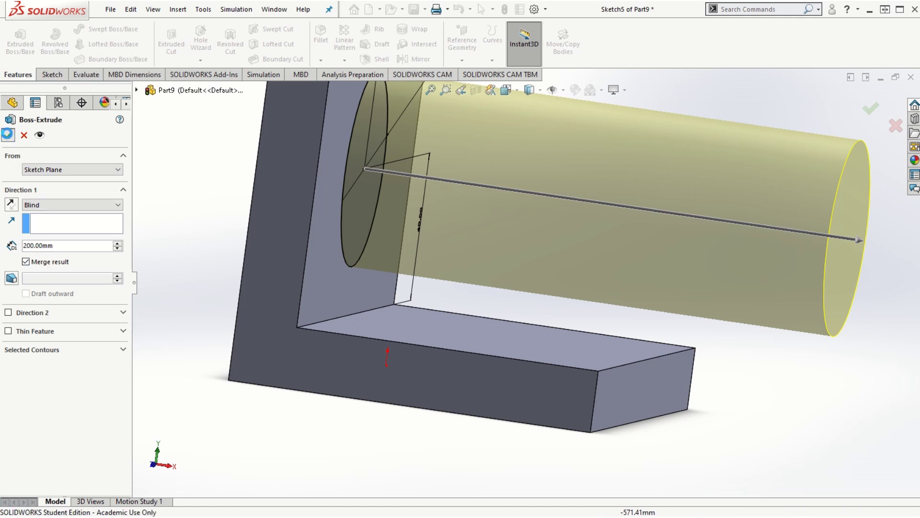
pyautogui.click(797, 396)
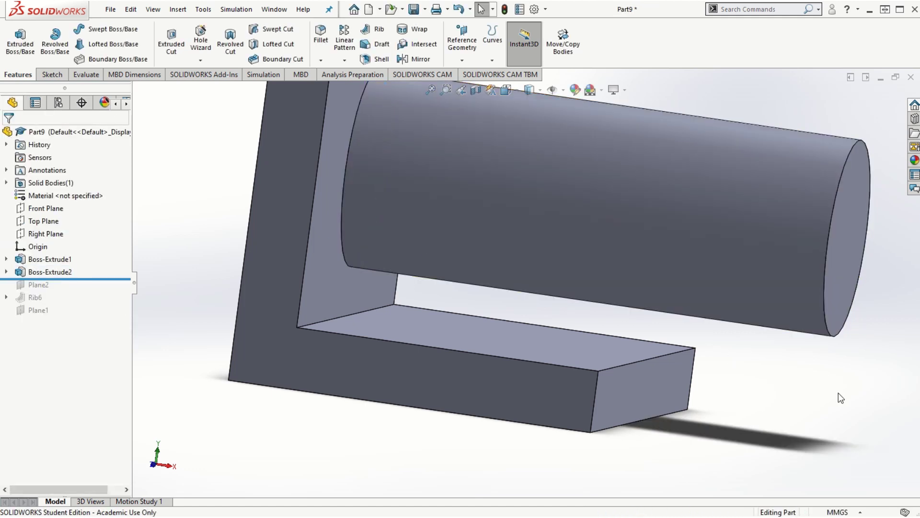
# Step: Examine the cylinder's overhang and the gap between it and the base leg from several angles
pyautogui.moveTo(840, 396); pyautogui.dragTo(752, 369, button='middle')
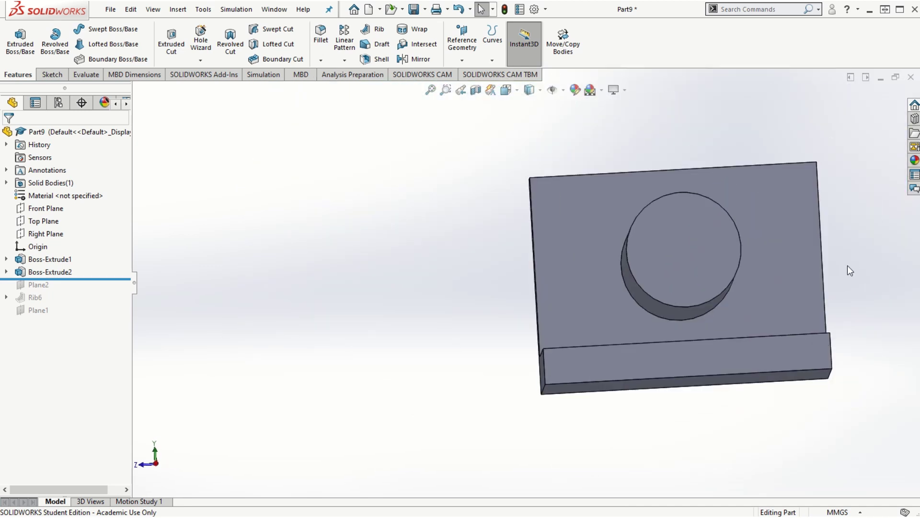
pyautogui.press('f')
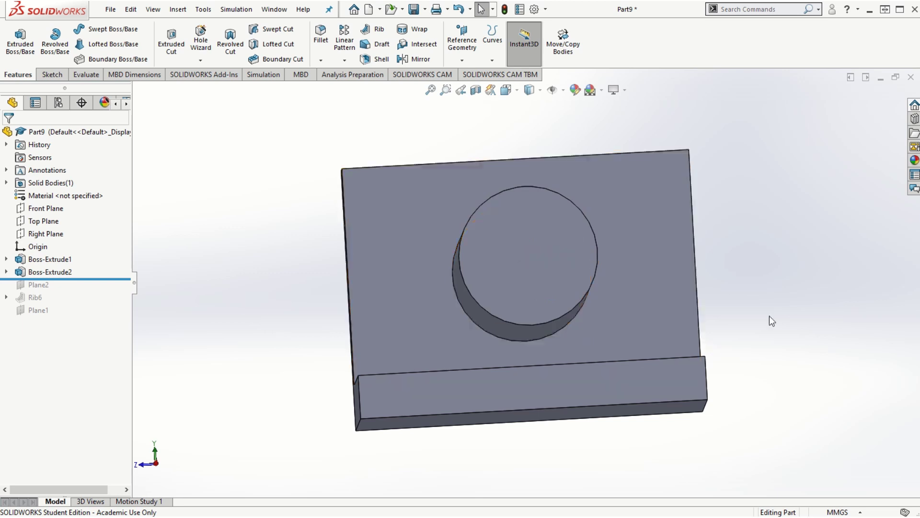
pyautogui.moveTo(807, 309); pyautogui.dragTo(683, 358, button='middle')
pyautogui.click(677, 360)
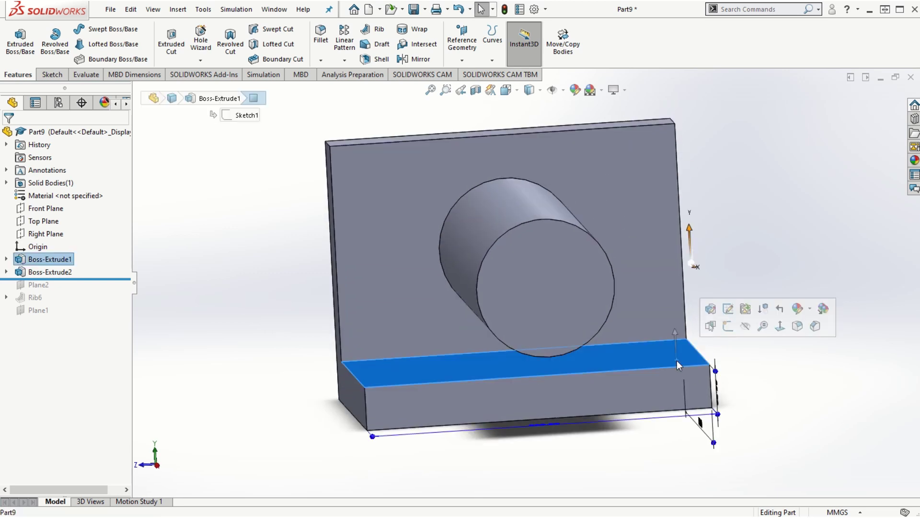
pyautogui.click(822, 378)
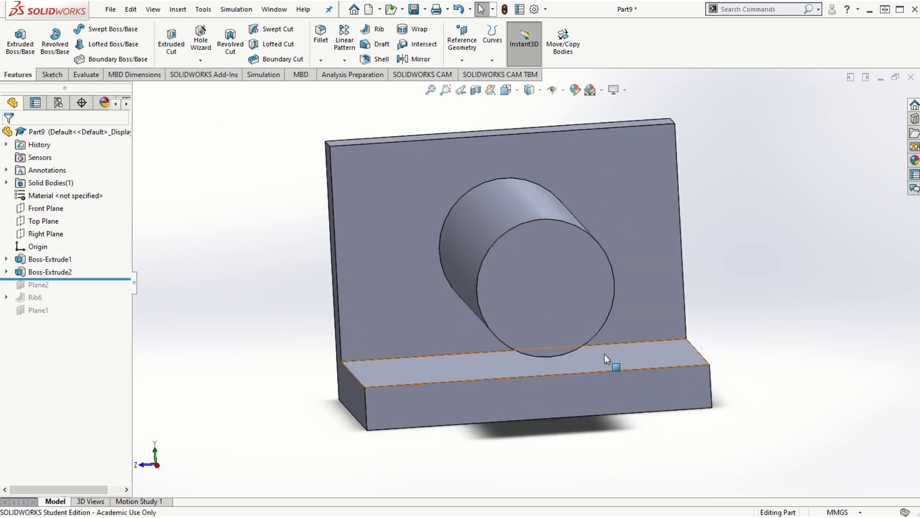
pyautogui.scroll(-2, 609, 360)
pyautogui.moveTo(811, 384); pyautogui.dragTo(829, 365, button='middle')
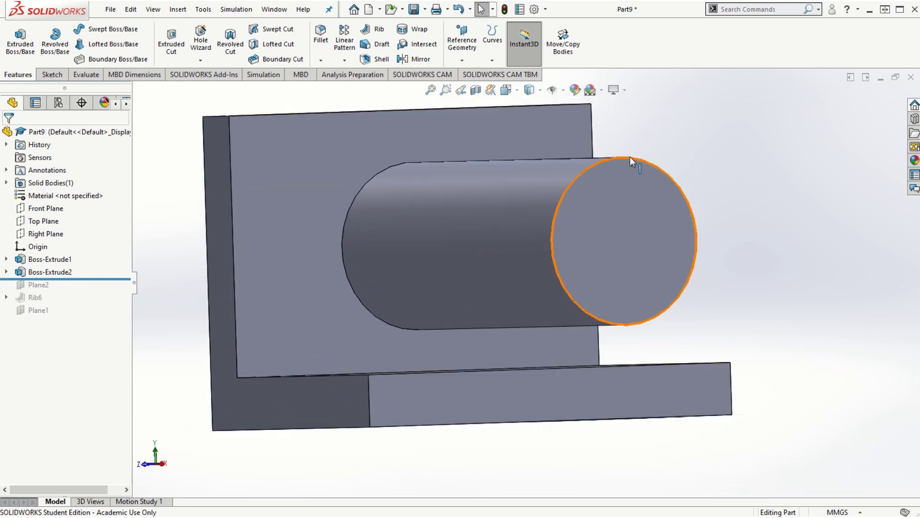
pyautogui.scroll(1, 618, 144)
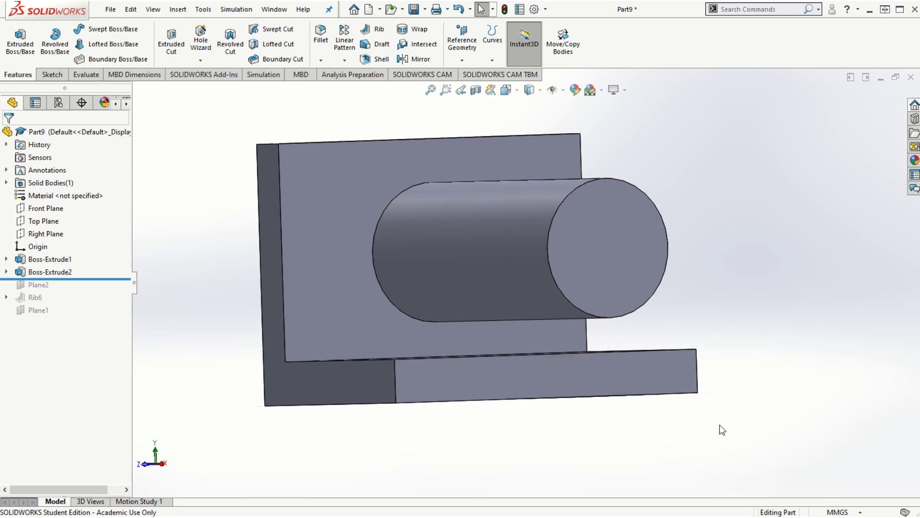
pyautogui.scroll(-2, 792, 362)
# Step: Sketch a vertical line on the base's front end face, from the cylinder's lowest point down to the face's upper edge
pyautogui.click(524, 364)
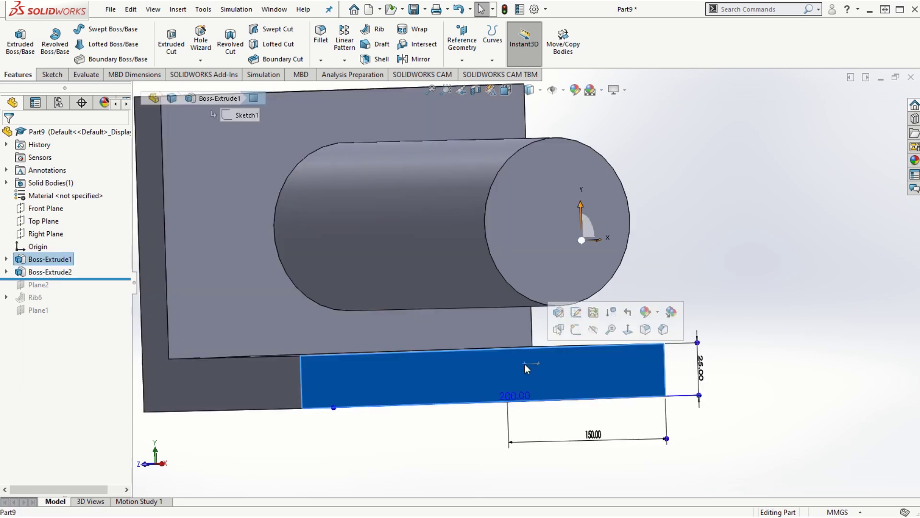
pyautogui.moveTo(810, 420)
pyautogui.mouseDown(button='middle')
pyautogui.moveTo(814, 430)
pyautogui.moveTo(819, 422)
pyautogui.moveTo(801, 427)
pyautogui.mouseUp(button='middle')
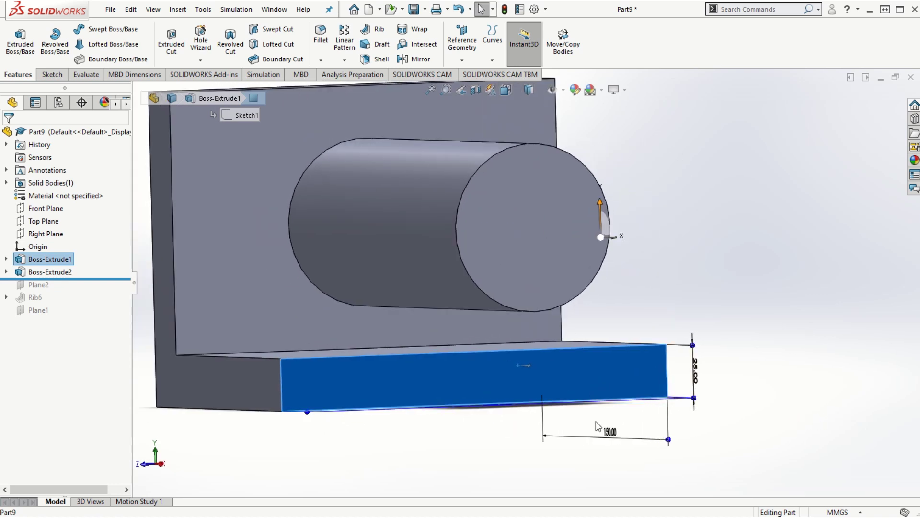
pyautogui.hotkey('ctrl', '8')
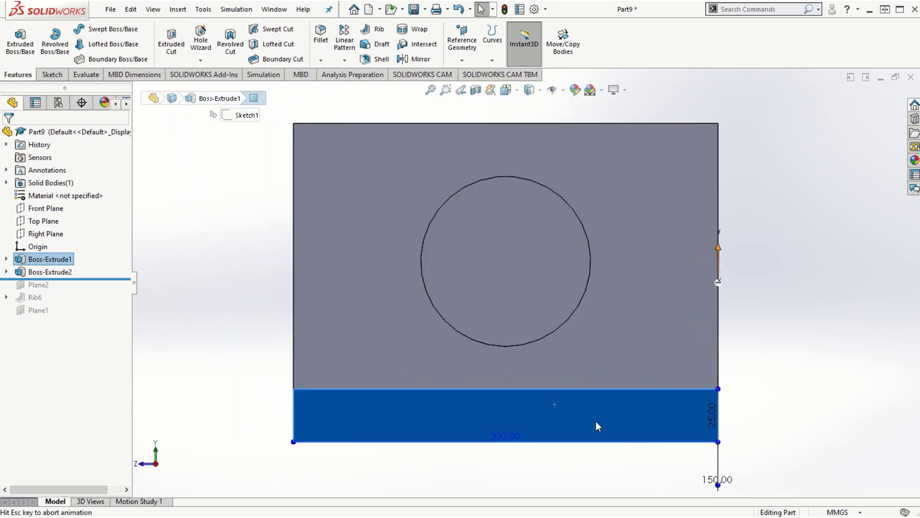
pyautogui.click(49, 76)
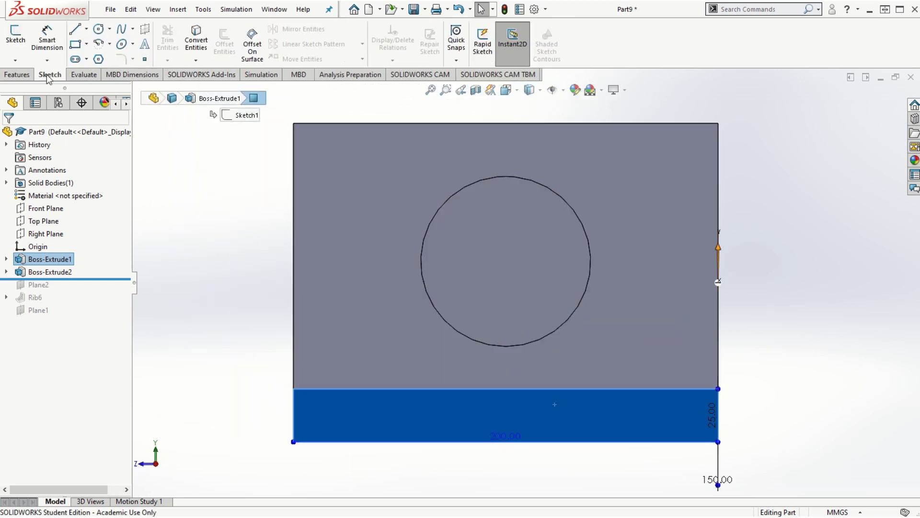
pyautogui.click(78, 33)
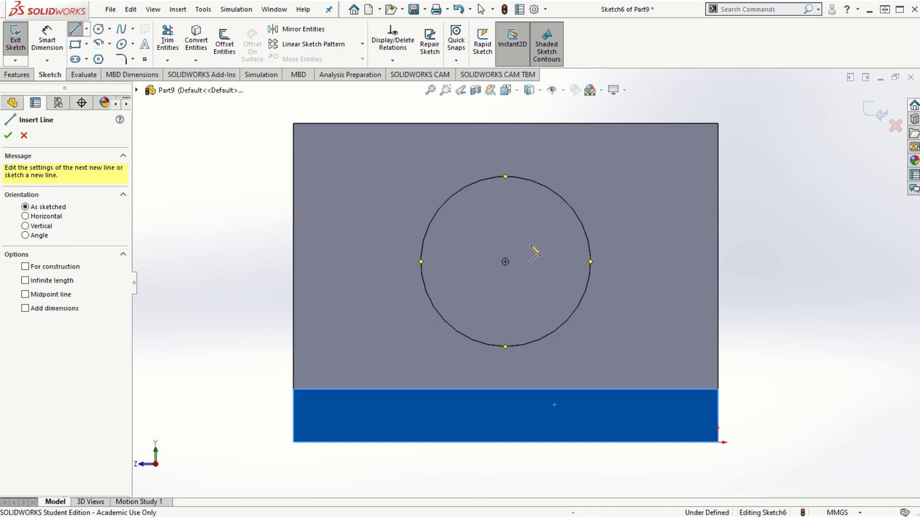
pyautogui.click(506, 345)
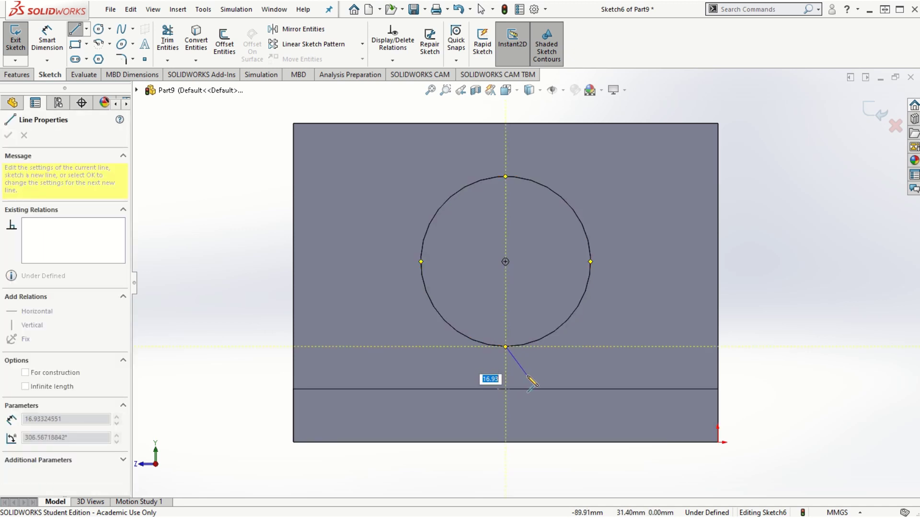
pyautogui.click(505, 388)
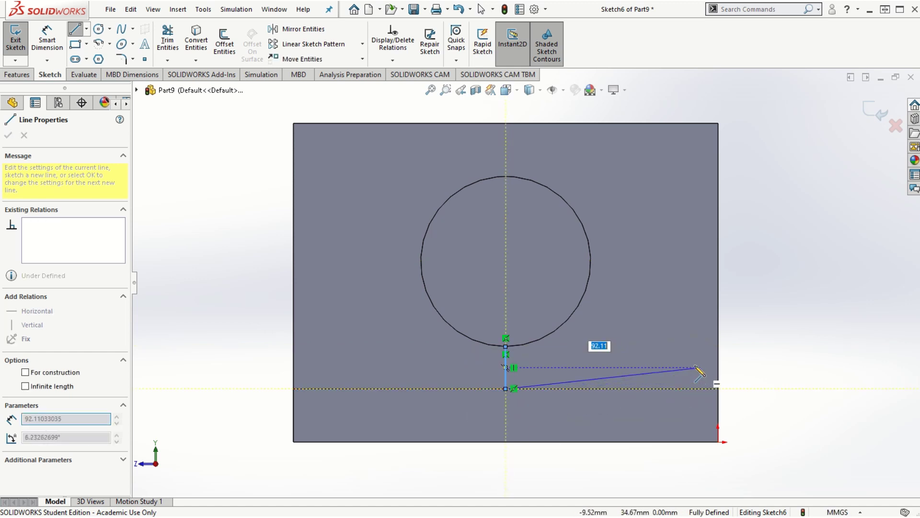
pyautogui.press('Escape')
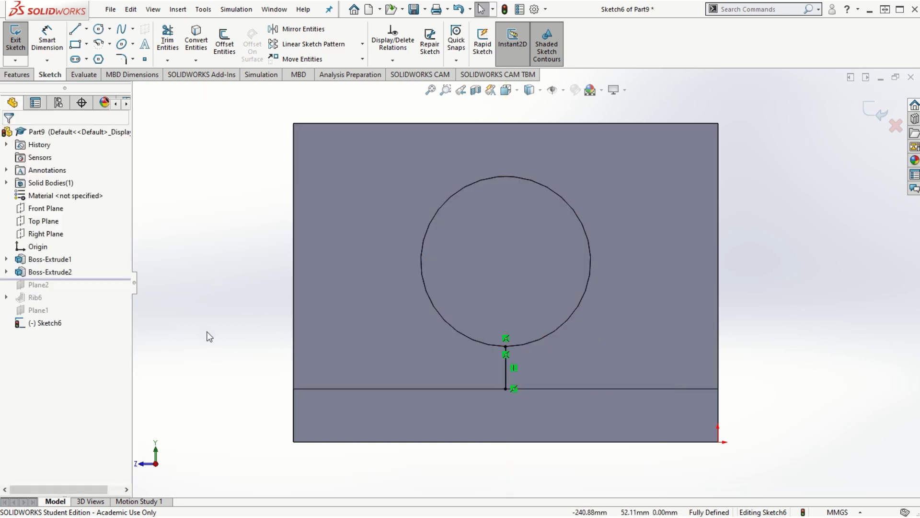
# Step: Inspect the vertical line between the cylinder and the base's front edge, and exit the sketch
pyautogui.moveTo(213, 323)
pyautogui.mouseDown(button='middle')
pyautogui.moveTo(252, 344)
pyautogui.moveTo(289, 345)
pyautogui.moveTo(297, 329)
pyautogui.moveTo(287, 322)
pyautogui.mouseUp(button='middle')
pyautogui.click(563, 374)
pyautogui.scroll(-3, 589, 411)
pyautogui.scroll(-2, 531, 376)
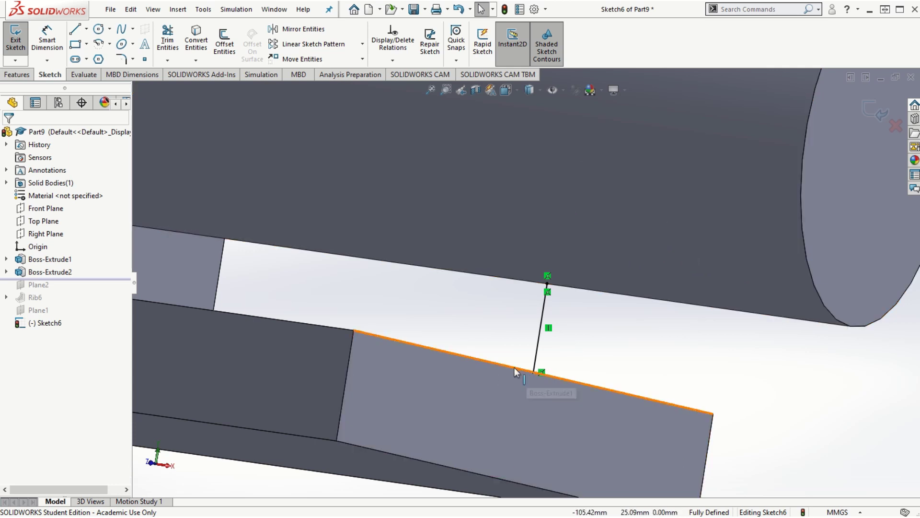
pyautogui.moveTo(627, 355); pyautogui.dragTo(654, 370, button='middle')
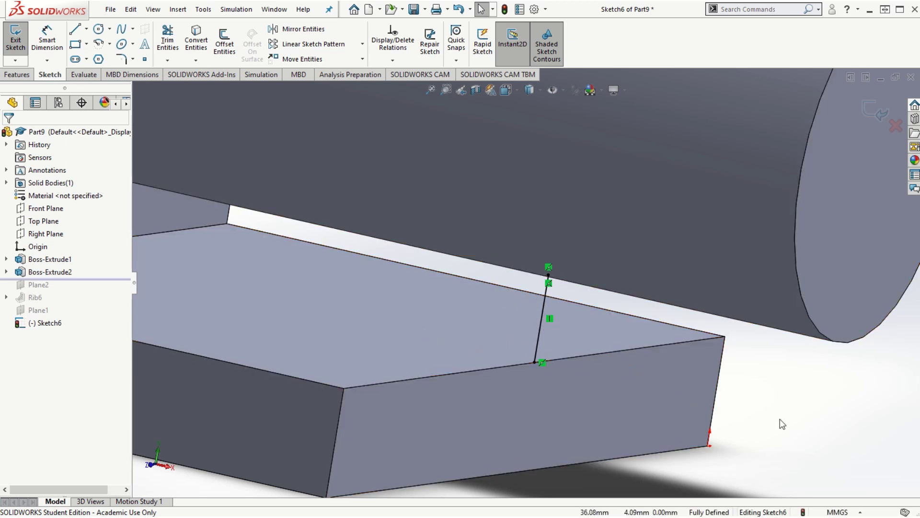
pyautogui.moveTo(781, 425); pyautogui.dragTo(554, 216, button='middle')
pyautogui.click(877, 113)
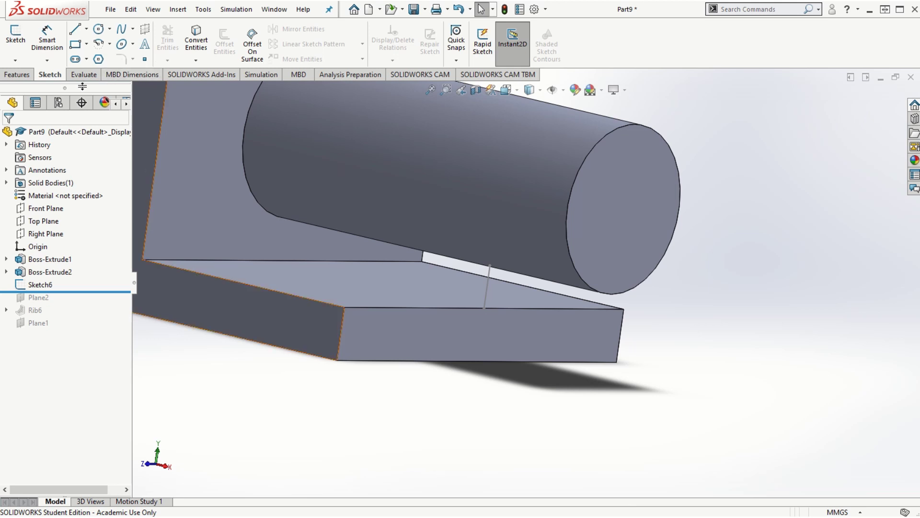
pyautogui.click(19, 74)
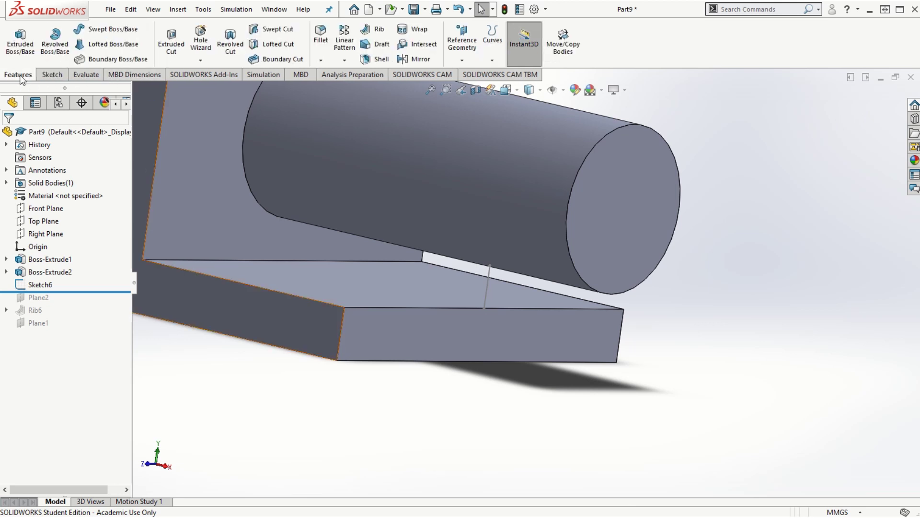
# Step: Create a 30 mm thick, both-sided Linear rib from the vertical line sketch, extruded normal to the sketch toward the bracket's back wall
pyautogui.click(377, 31)
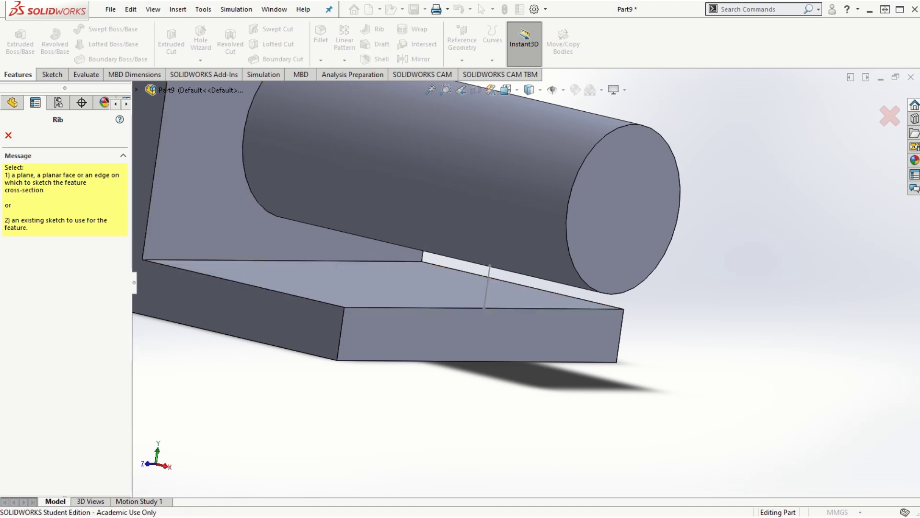
pyautogui.click(486, 288)
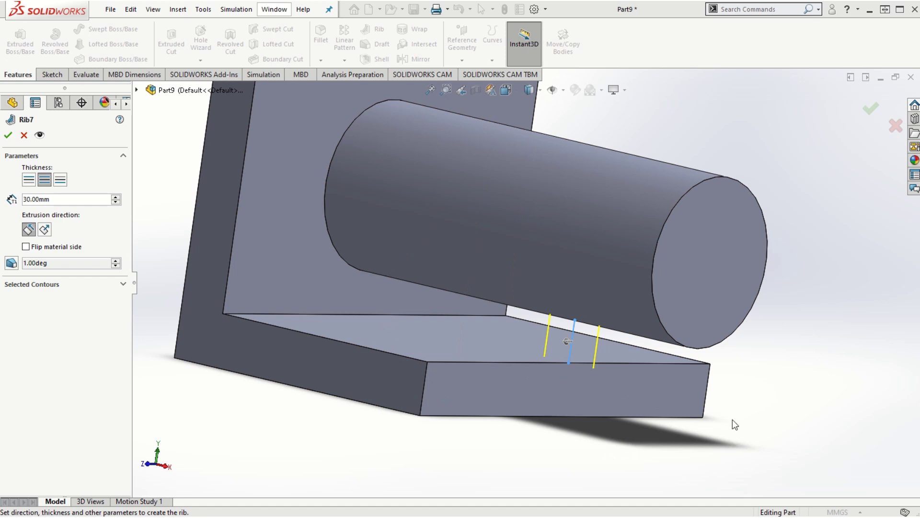
pyautogui.scroll(-2, 736, 374)
pyautogui.moveTo(770, 393); pyautogui.dragTo(719, 364, button='middle')
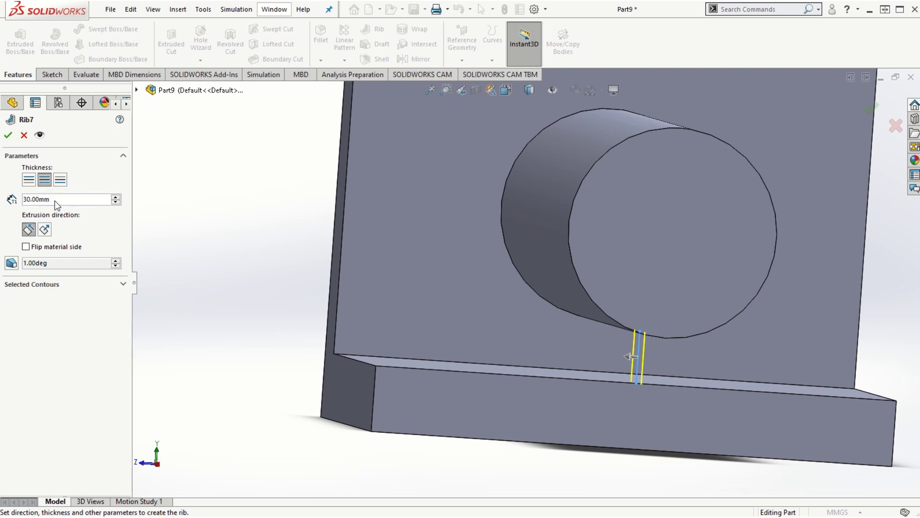
pyautogui.click(45, 230)
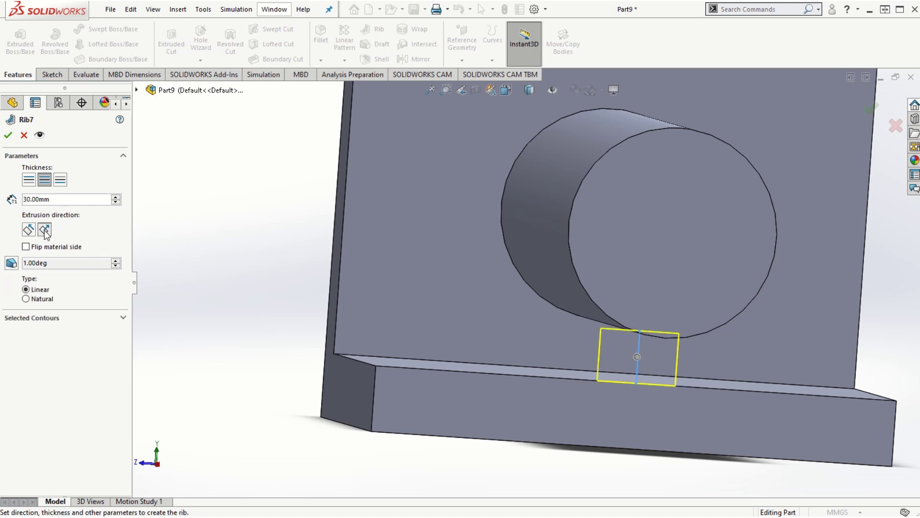
pyautogui.moveTo(484, 486)
pyautogui.mouseDown(button='middle')
pyautogui.moveTo(467, 471)
pyautogui.moveTo(485, 474)
pyautogui.mouseUp(button='middle')
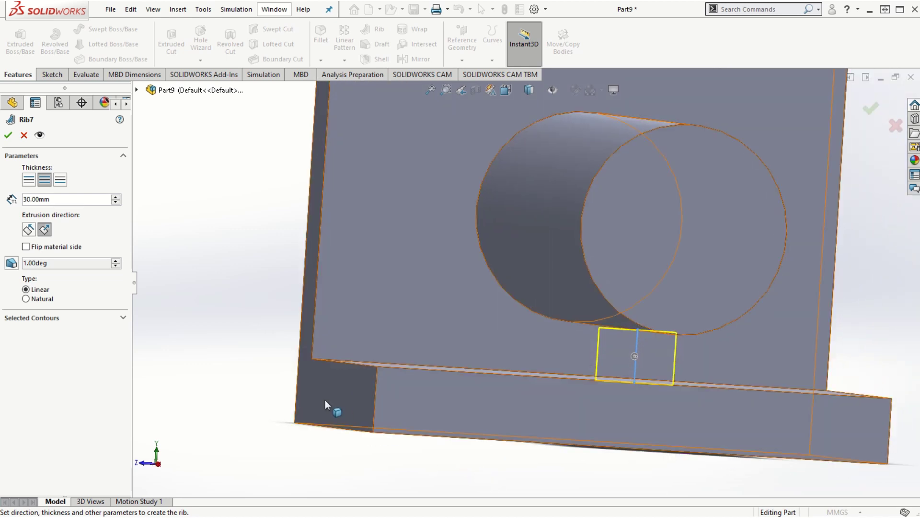
pyautogui.moveTo(213, 299); pyautogui.dragTo(286, 326, button='middle')
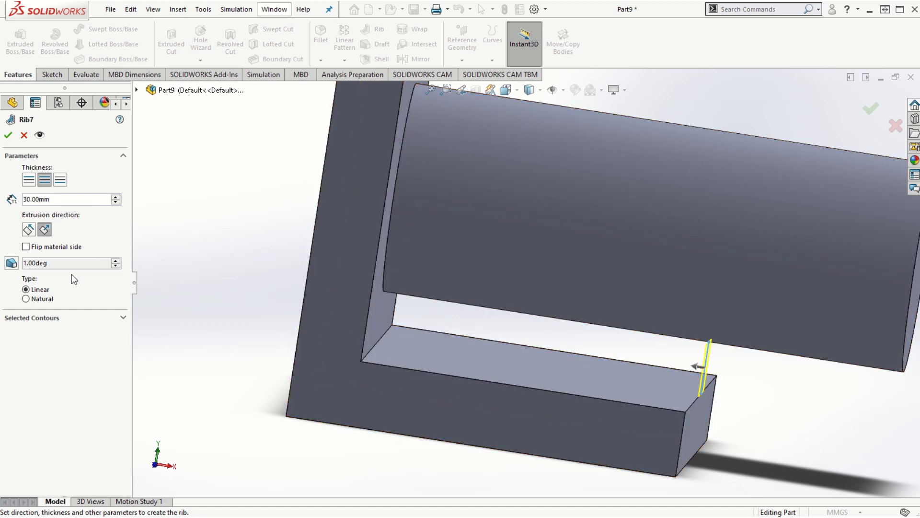
pyautogui.click(27, 247)
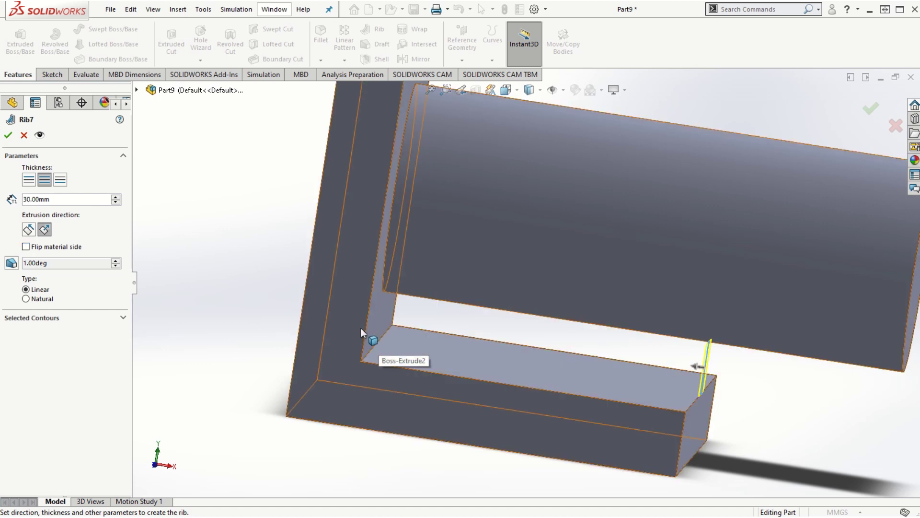
pyautogui.scroll(5, 369, 335)
pyautogui.hotkey('ctrl', '8')
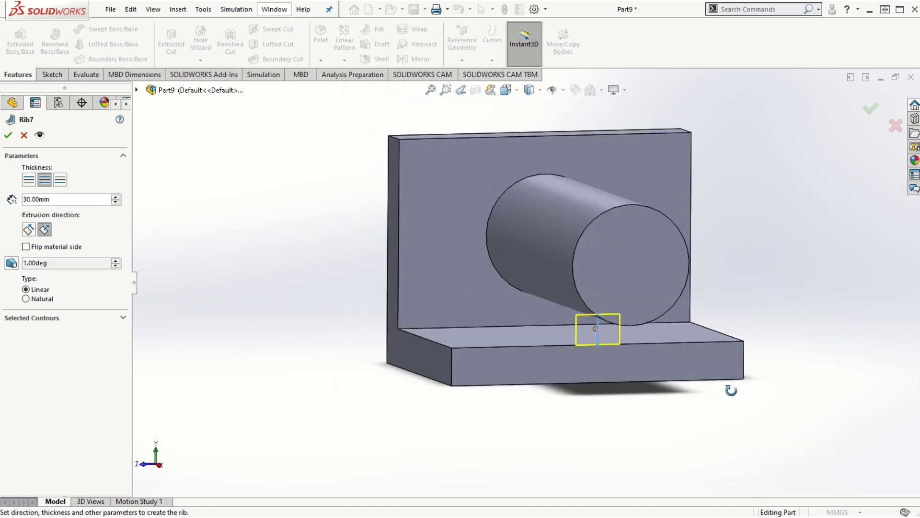
pyautogui.click(7, 134)
# Step: Examine from several angles how the new rib meets the cylinder's curved underside and the base leg
pyautogui.moveTo(563, 418); pyautogui.dragTo(555, 240, button='middle')
pyautogui.scroll(-5, 636, 337)
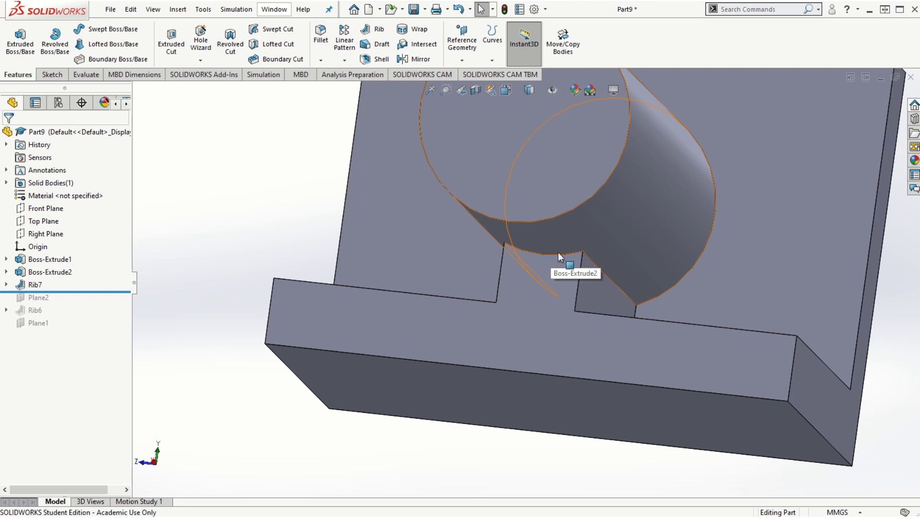
pyautogui.scroll(-5, 560, 255)
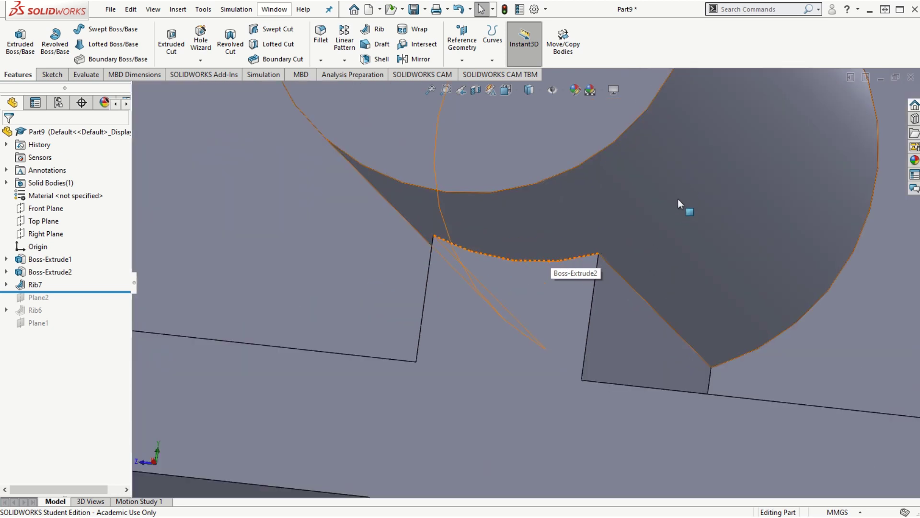
pyautogui.click(678, 201)
pyautogui.scroll(5, 776, 338)
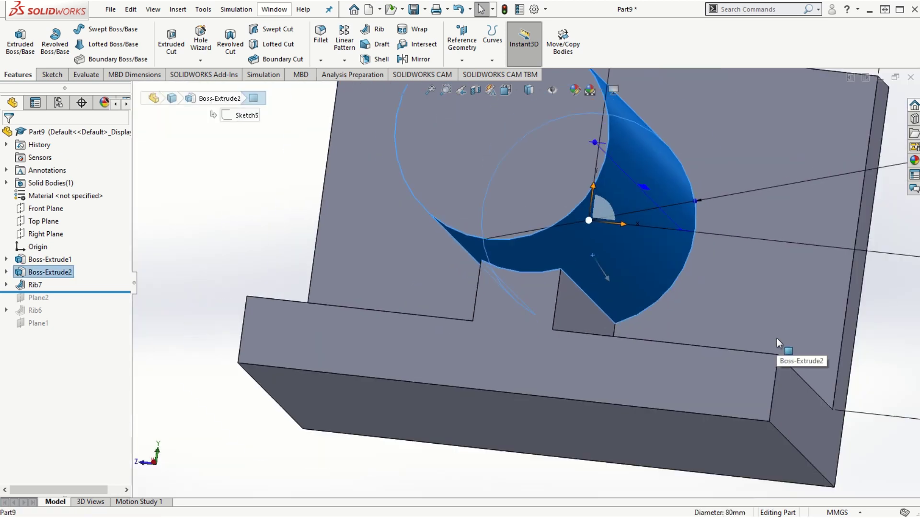
pyautogui.moveTo(777, 338); pyautogui.dragTo(720, 306, button='middle')
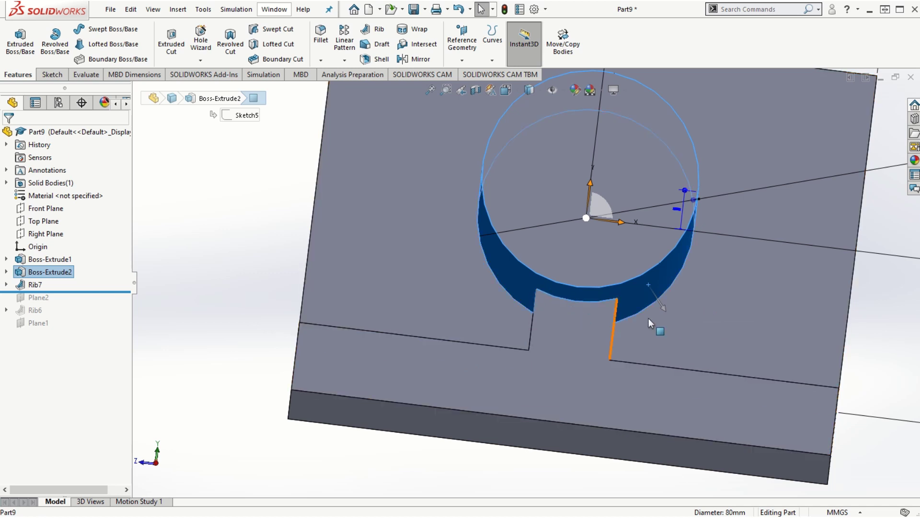
pyautogui.moveTo(649, 318); pyautogui.dragTo(646, 337, button='middle')
pyautogui.scroll(-3, 711, 404)
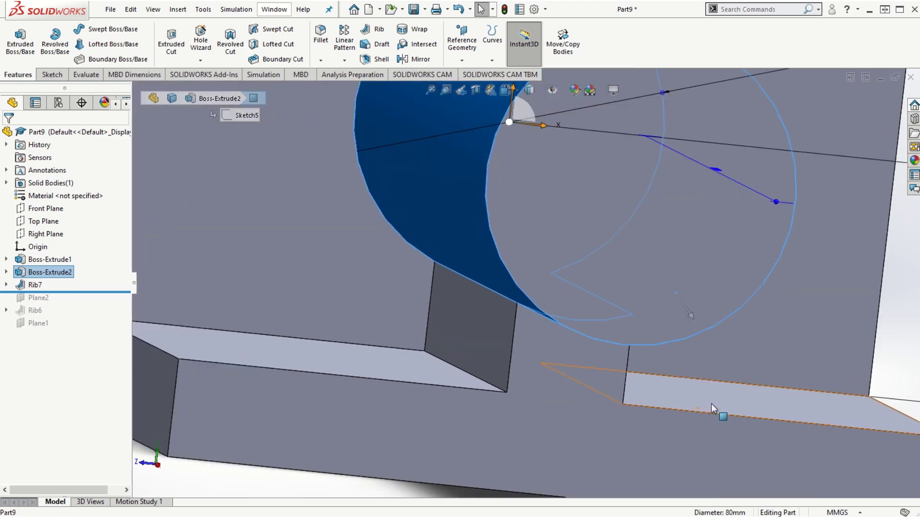
pyautogui.scroll(3, 711, 404)
pyautogui.moveTo(655, 434); pyautogui.dragTo(576, 454, button='middle')
pyautogui.click(605, 462)
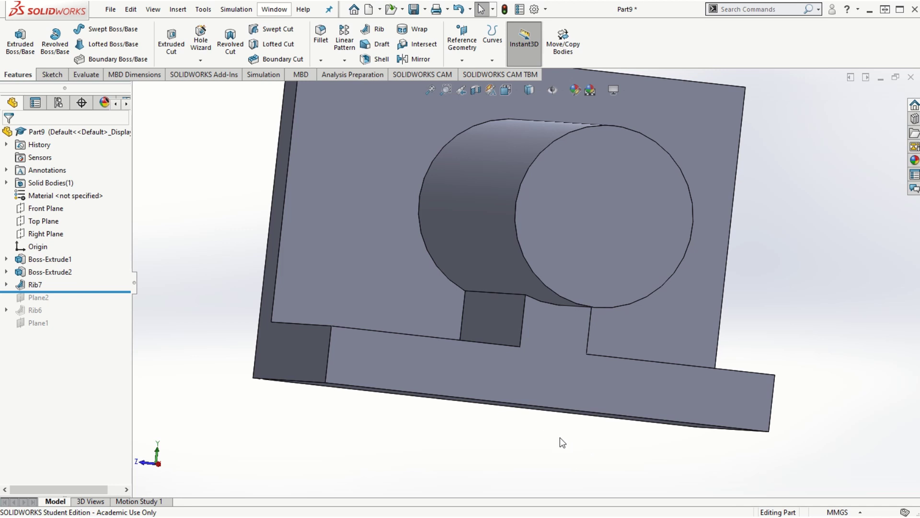